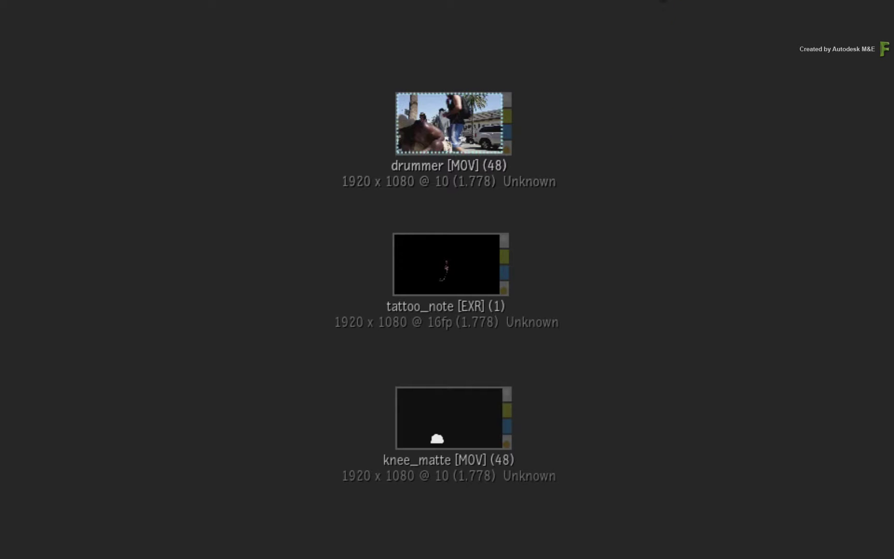
- Examine the drummer clip, the tattoo_note fill and its matte, and the knee_matte clip one after another
drag(230, 558, 610, 34)
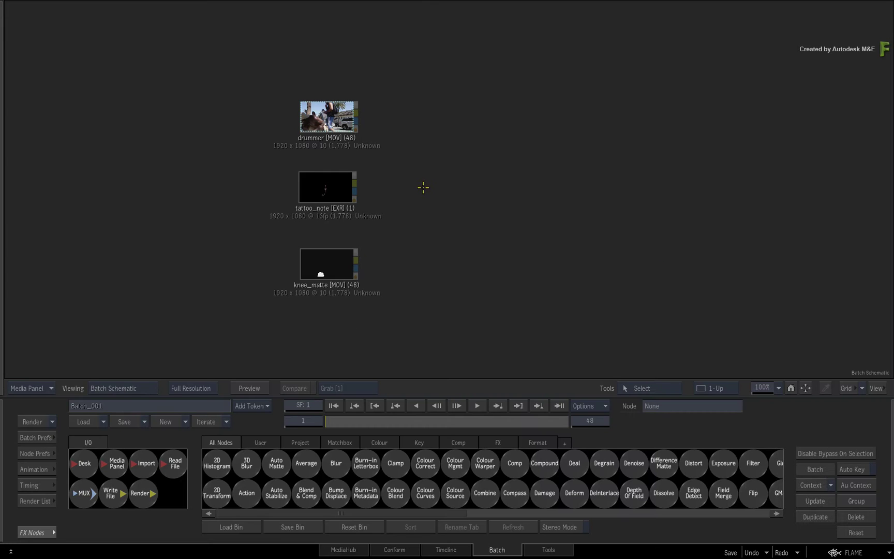
double_click(326, 114)
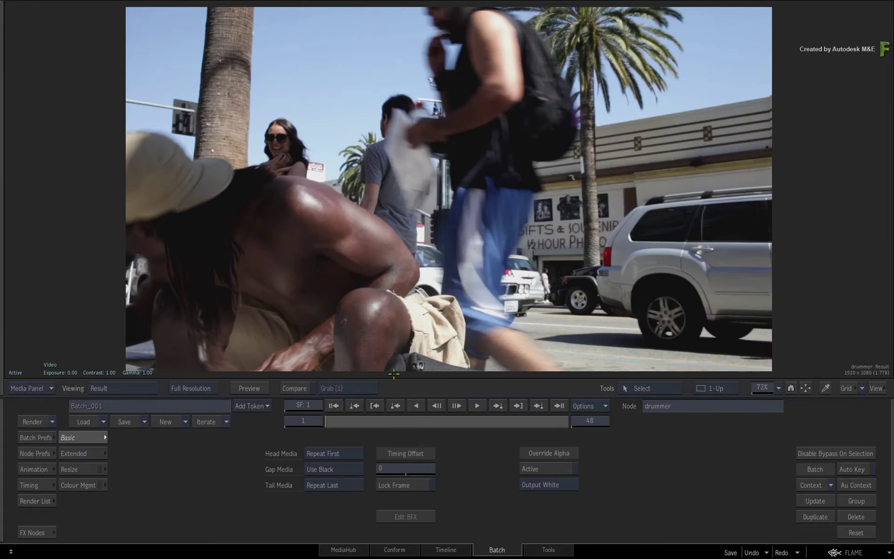
drag(330, 423, 460, 118)
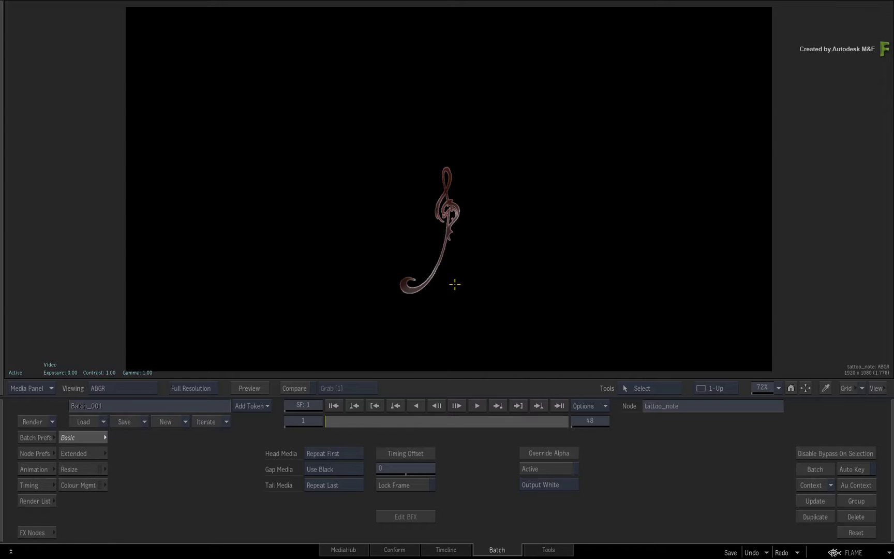
key(m)
key(m)
key(m)
key(m)
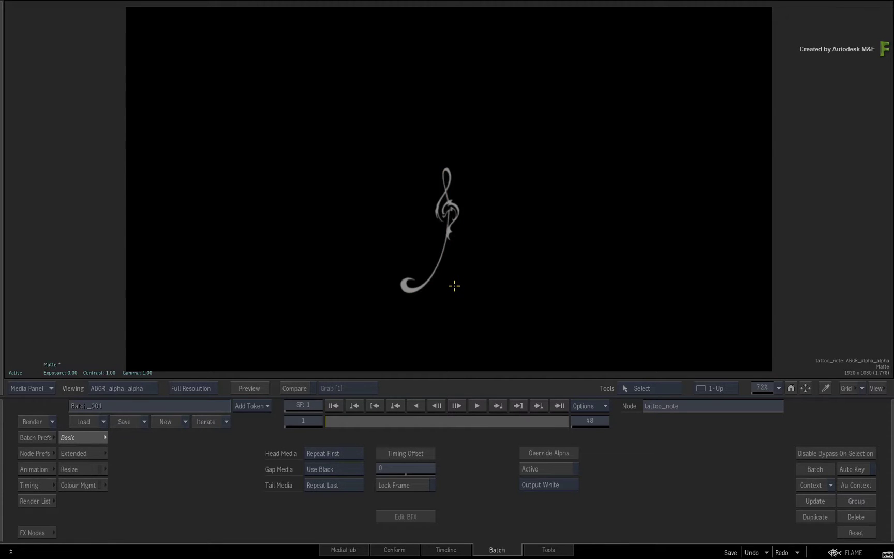
key(F1)
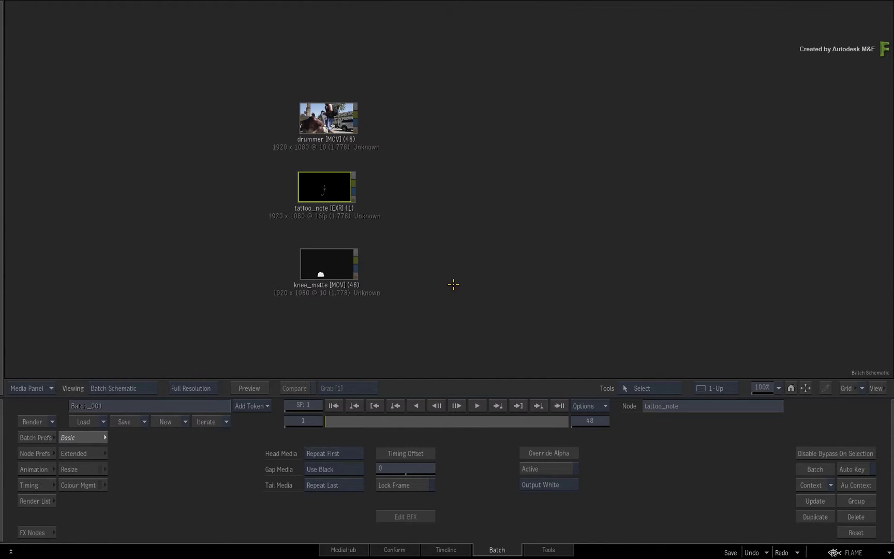
click(328, 265)
key(F4)
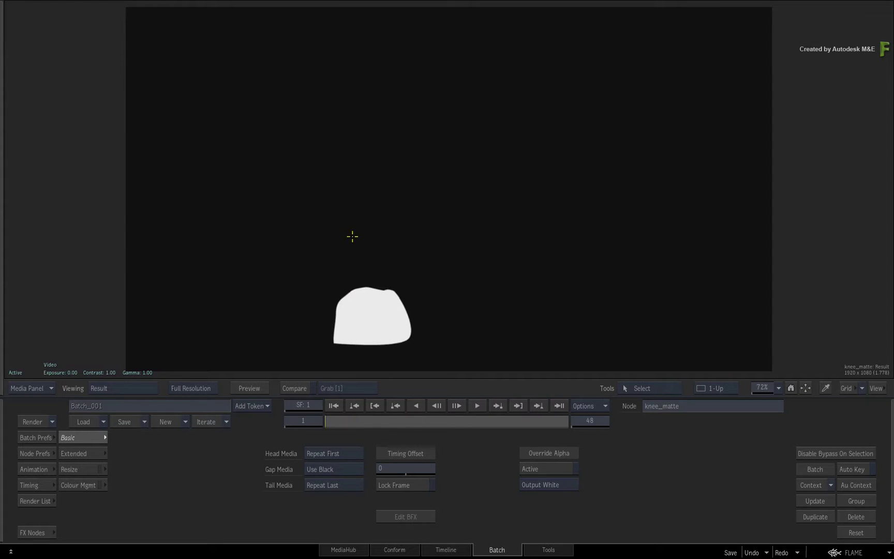
key(F1)
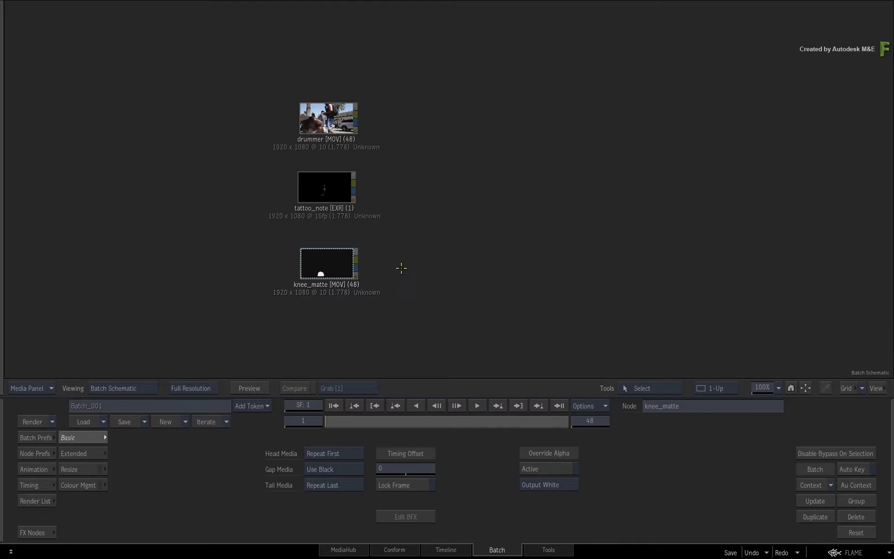
- Add an Action node to the batch schematic and connect the drummer clip to its back input
click(36, 532)
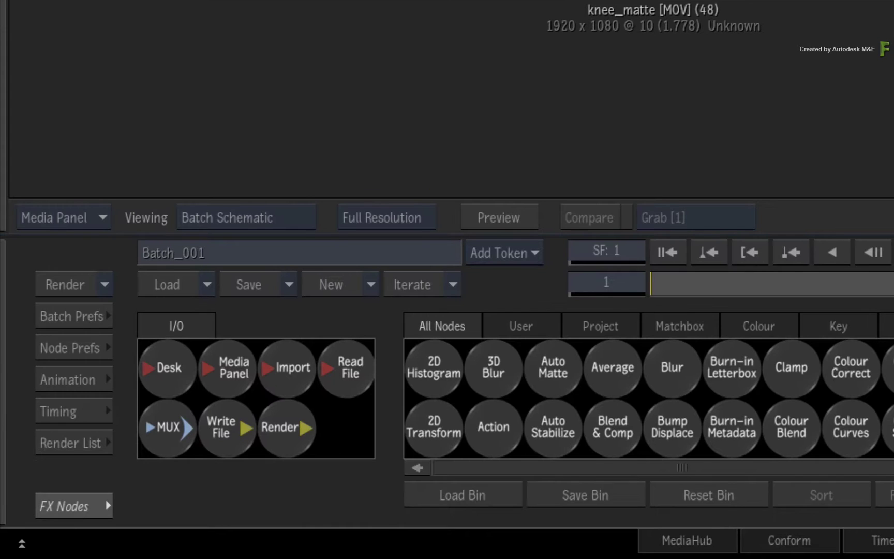
drag(493, 427, 616, 202)
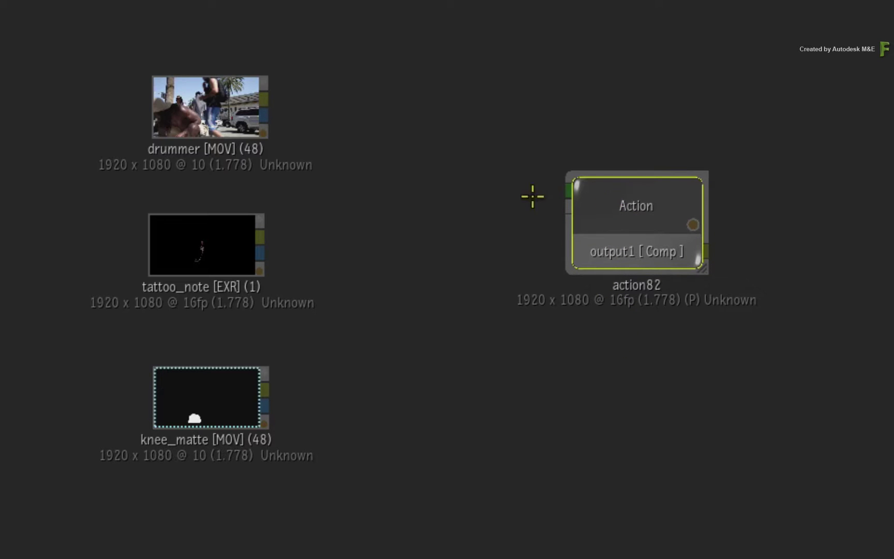
drag(269, 102, 569, 191)
drag(627, 210, 622, 200)
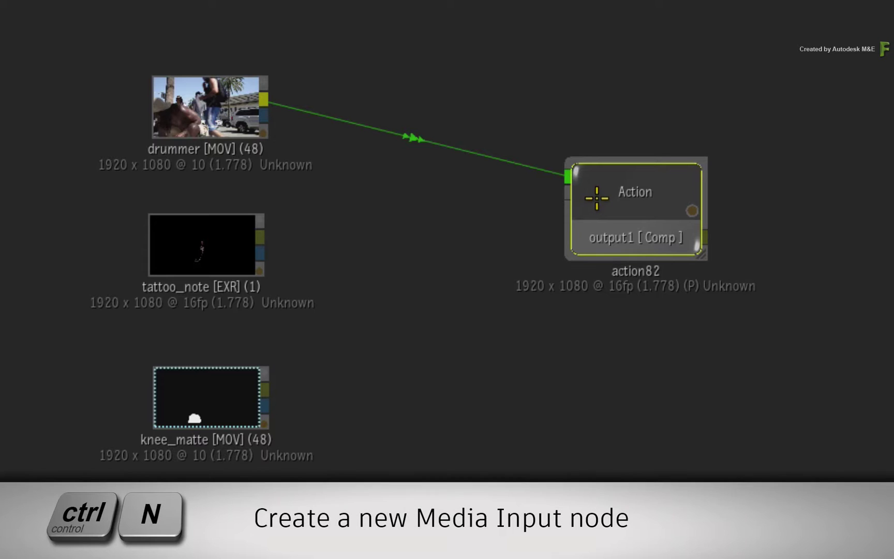
- Create two Media Input nodes for Action and connect the drummer clip to the first one's front input
key(ctrl+n)
drag(530, 275, 394, 207)
drag(262, 97, 393, 215)
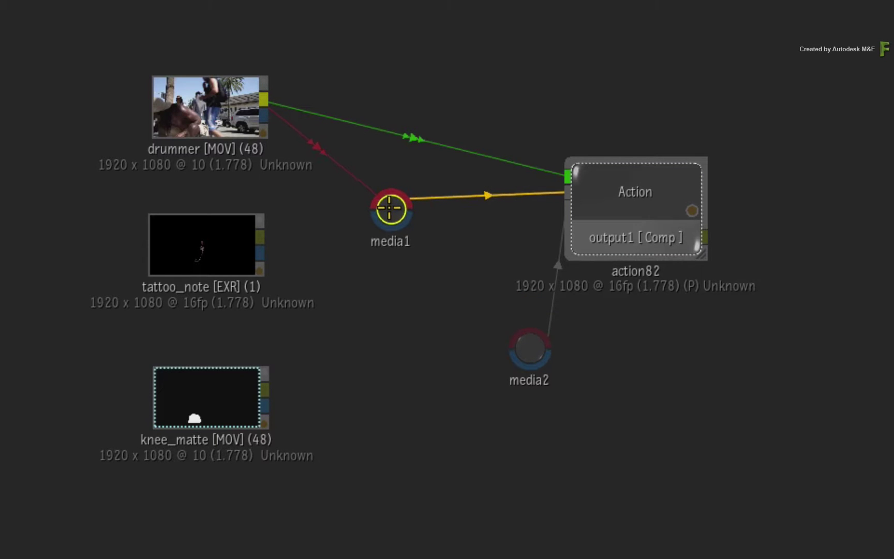
- Connect tattoo_note's fill and alpha to the front and matte inputs of media2, tidying the node layout
drag(622, 192, 627, 121)
click(529, 280)
drag(528, 279, 442, 252)
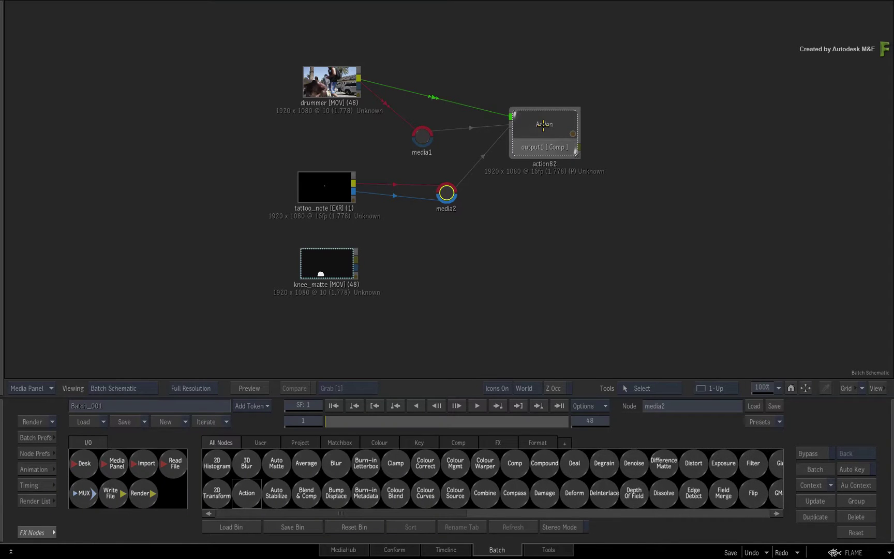
- Show the Action schematic beside the Action output in a 2-Up view, with a narrower schematic and a larger result viewport
click(543, 124)
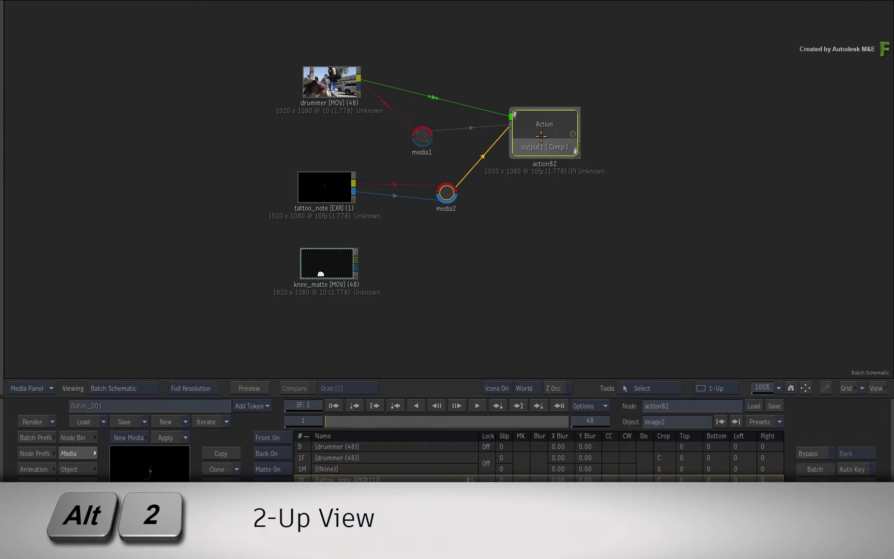
key(alt+2)
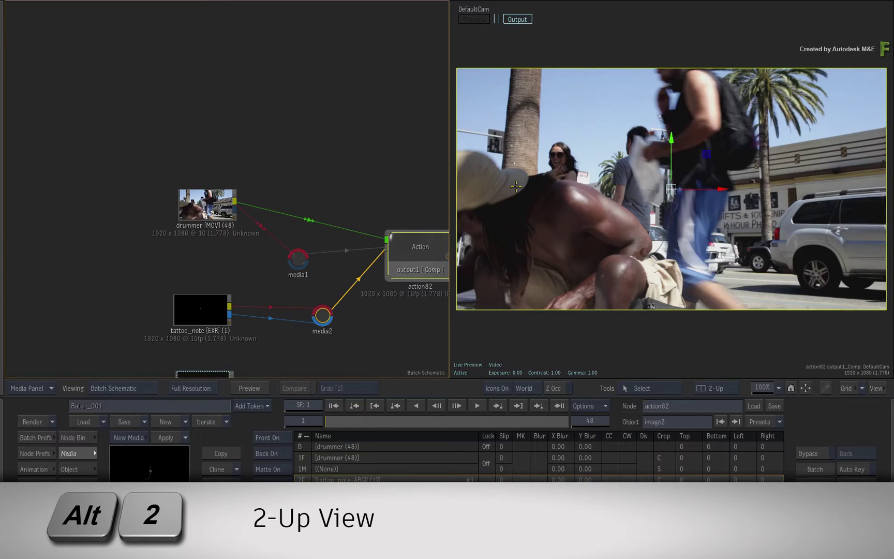
double_click(440, 234)
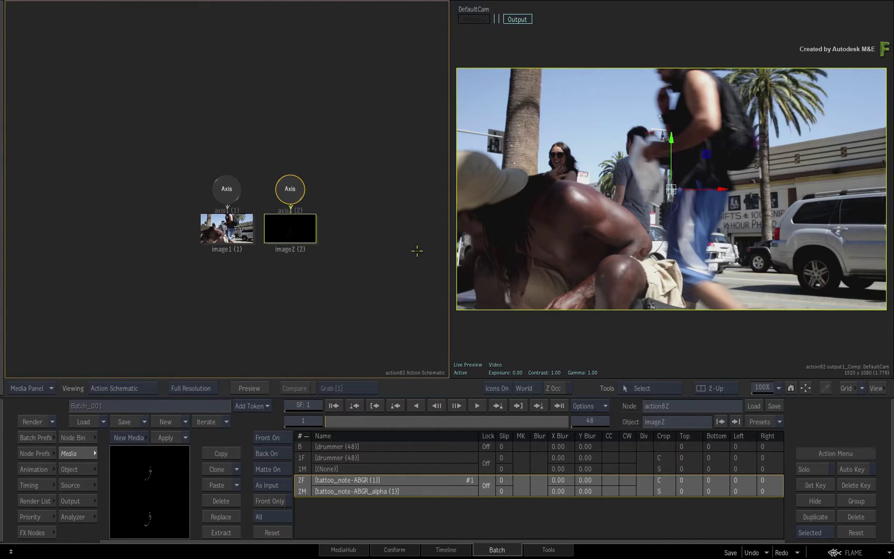
drag(448, 265, 295, 254)
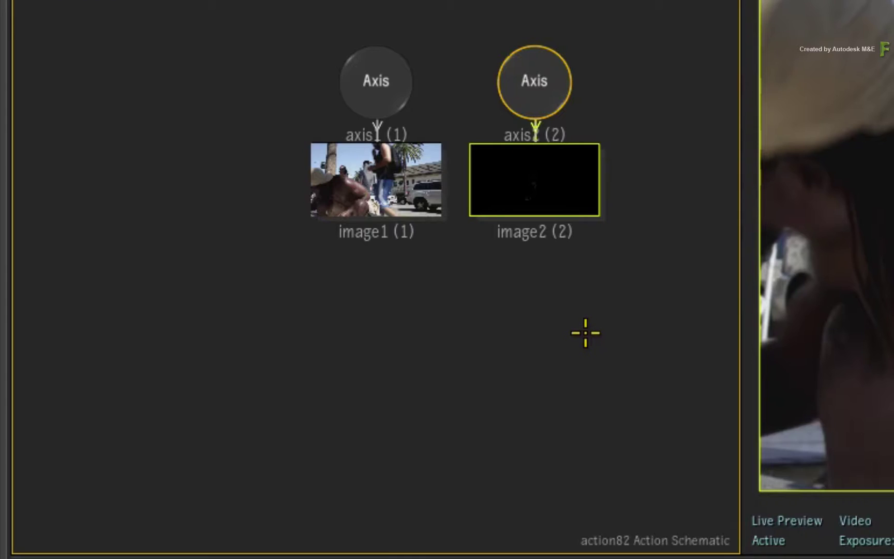
- Delete the drummer surface image1 together with its axis from the Action schematic
click(374, 68)
drag(370, 79, 362, 556)
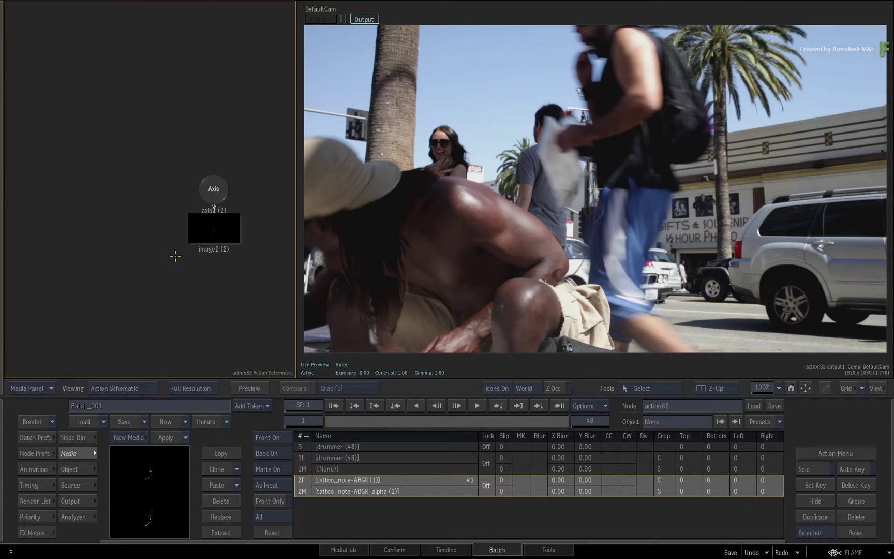
- Go to frame 48, where the tattoo lines up with the drummer's arm
drag(349, 427, 572, 449)
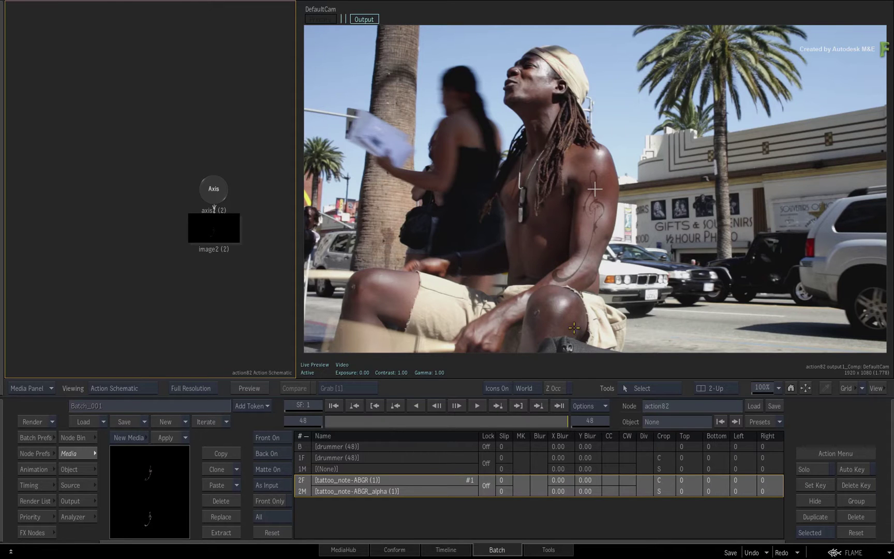
drag(562, 419, 655, 416)
key(space)
drag(232, 292, 168, 230)
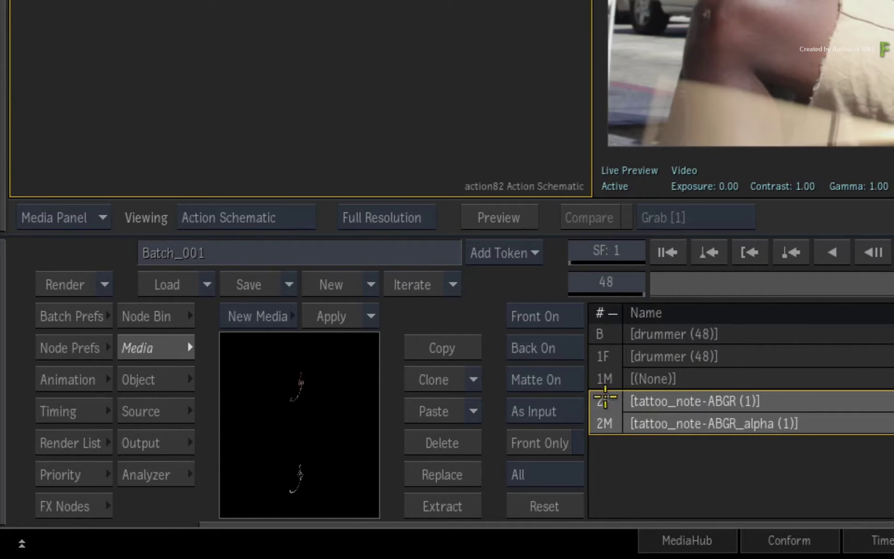
click(604, 365)
click(600, 411)
click(604, 374)
click(607, 406)
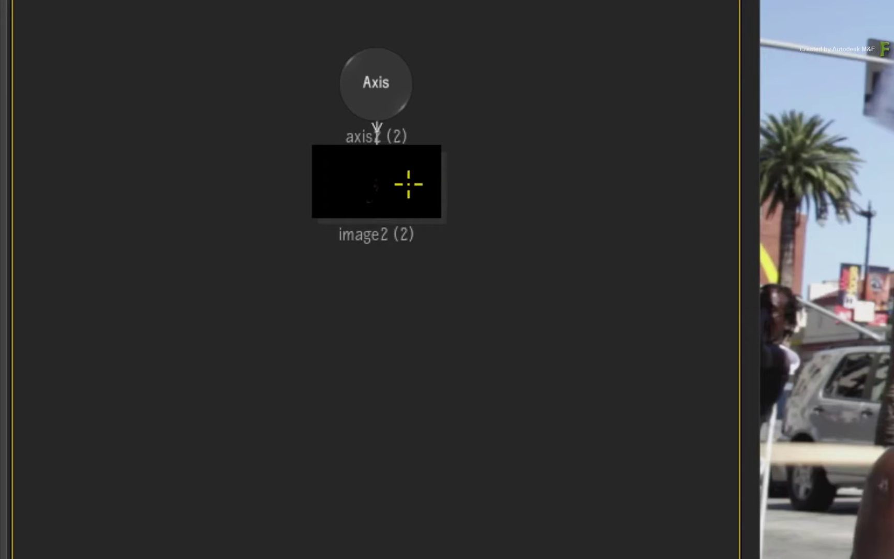
- Attach a Motion Vectors Map to the tattoo surface image2, using the drummer media as its source
click(165, 166)
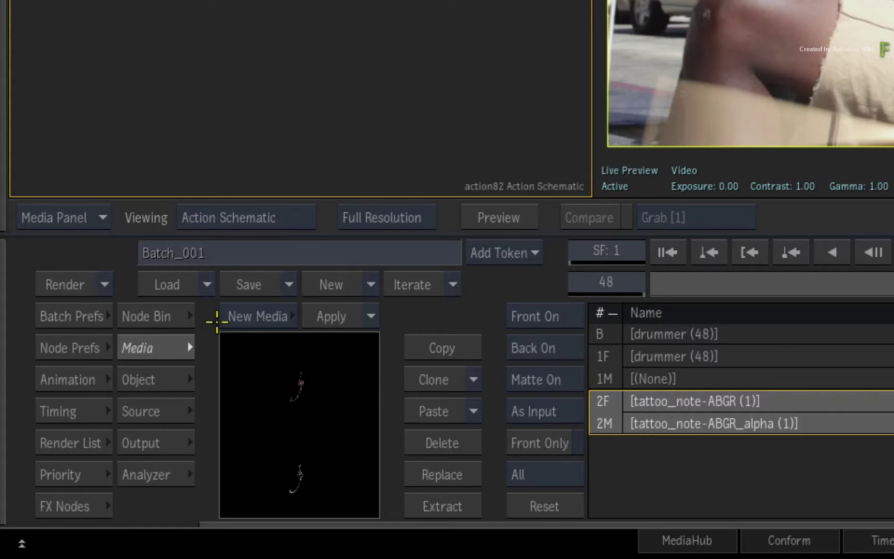
click(139, 317)
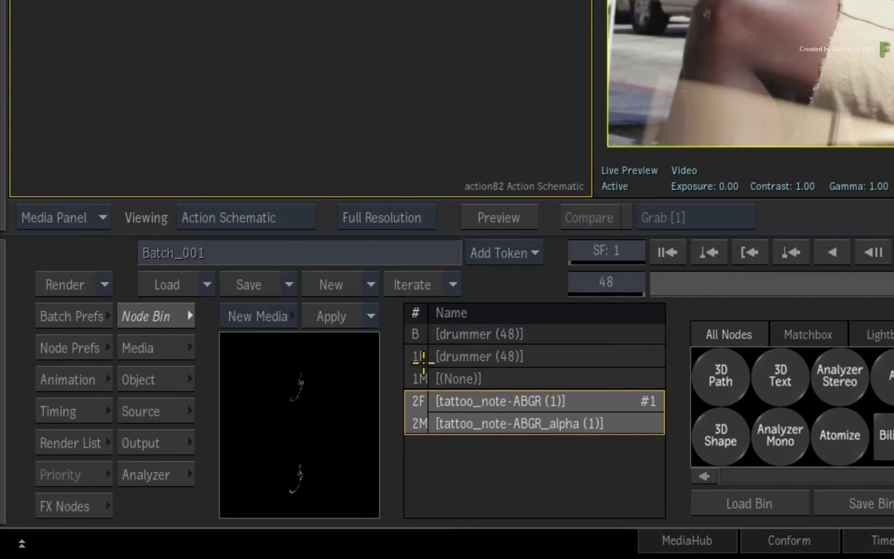
click(418, 356)
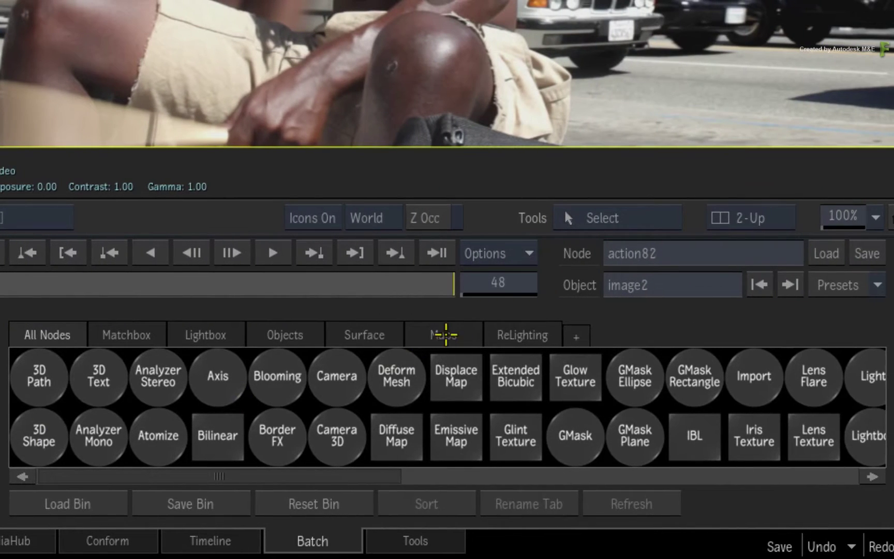
click(443, 335)
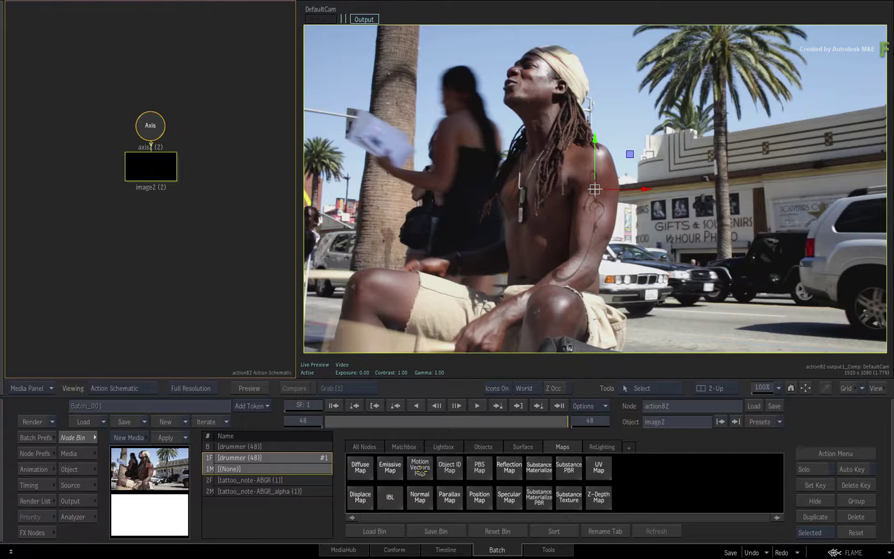
click(172, 391)
drag(420, 467, 138, 298)
drag(155, 242, 148, 220)
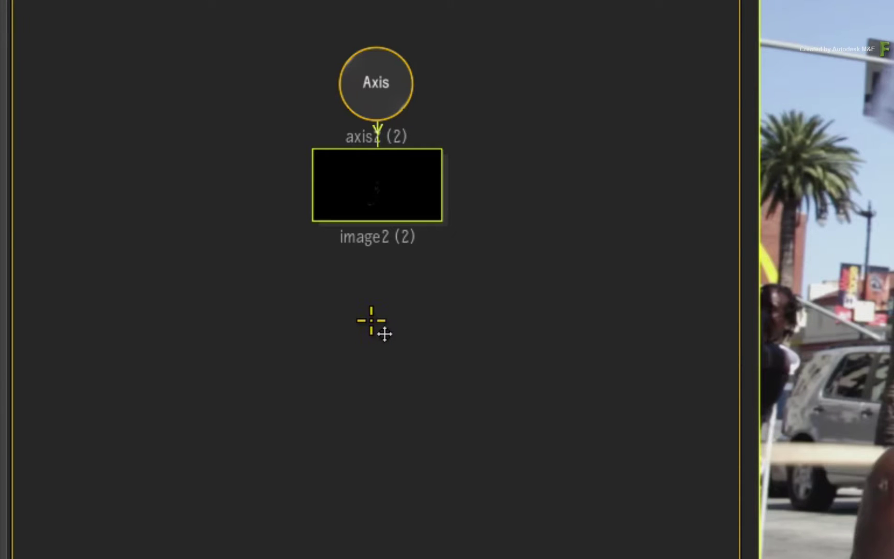
drag(385, 334, 380, 310)
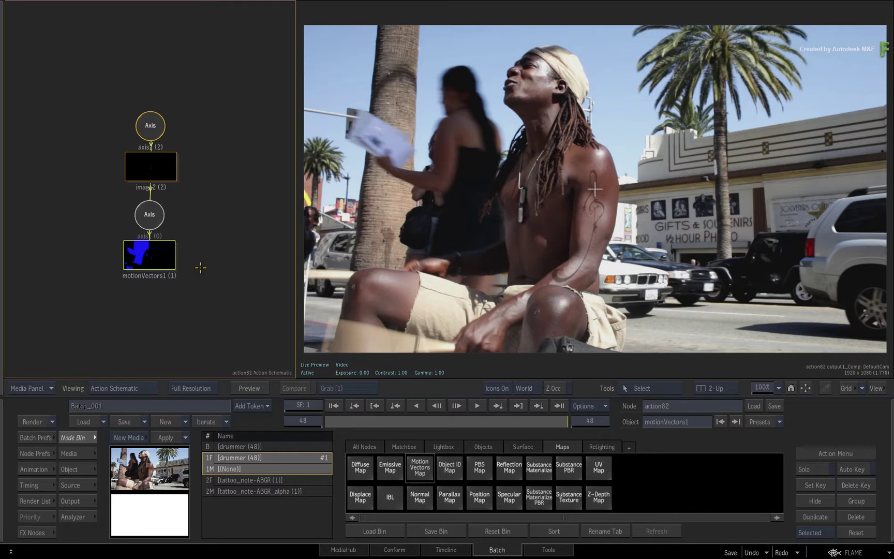
- Add a Motion Warp tracking reference to the tattoo surface image2 at frame 48
click(155, 173)
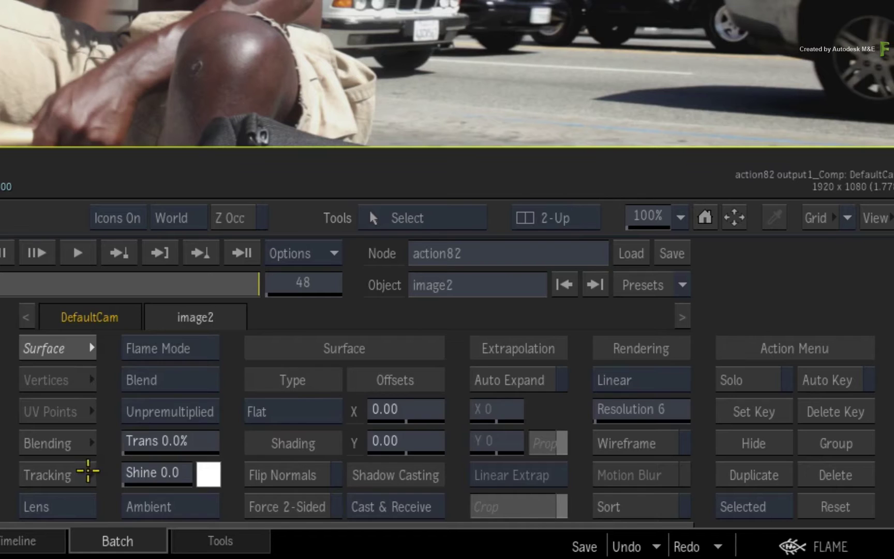
click(475, 516)
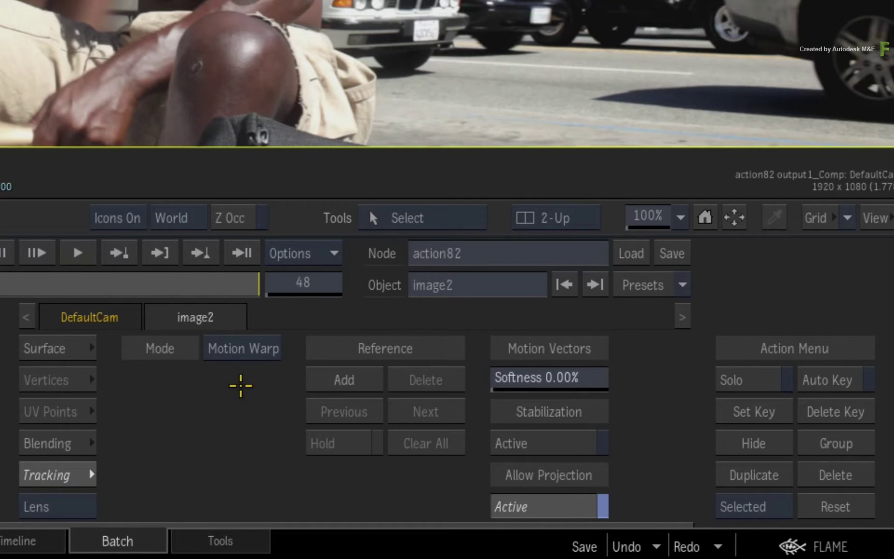
click(338, 379)
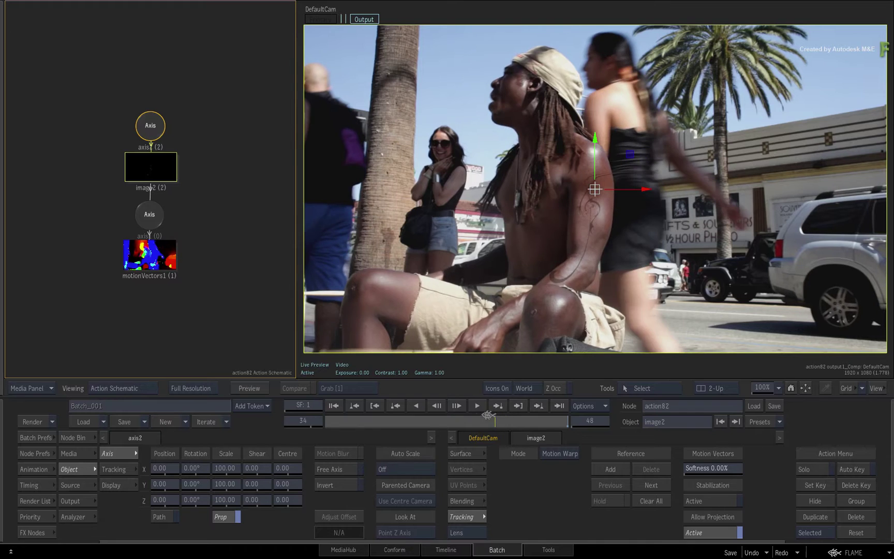
- Scrub back and forth through the shot to examine how the tattoo follows the drummer's arm
drag(467, 418, 457, 418)
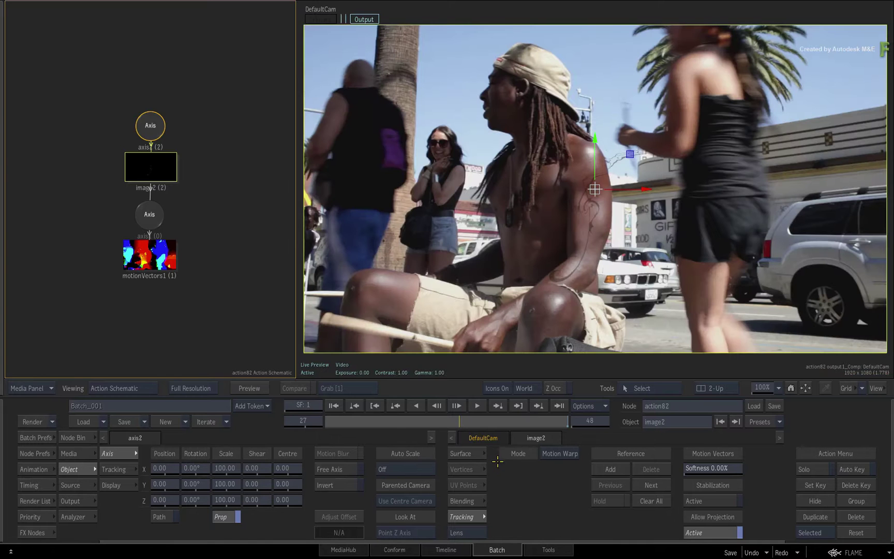
click(475, 425)
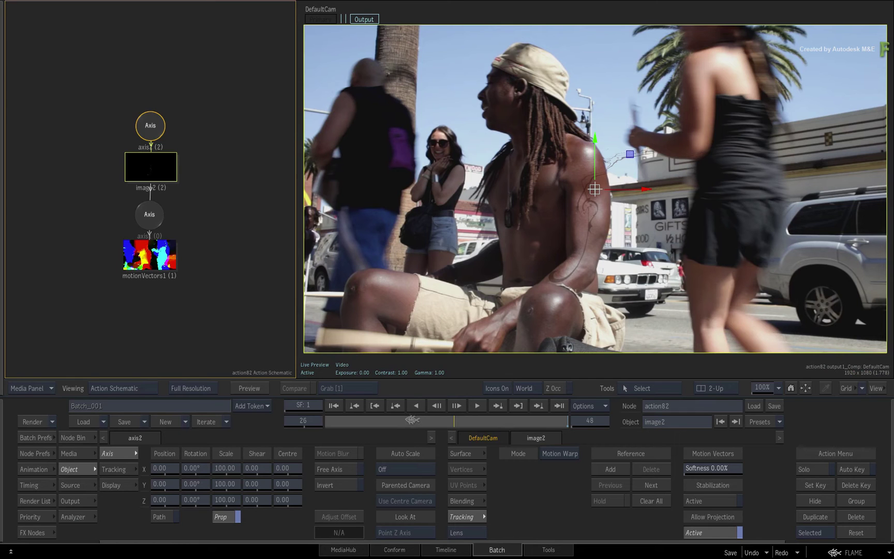
drag(401, 420, 391, 419)
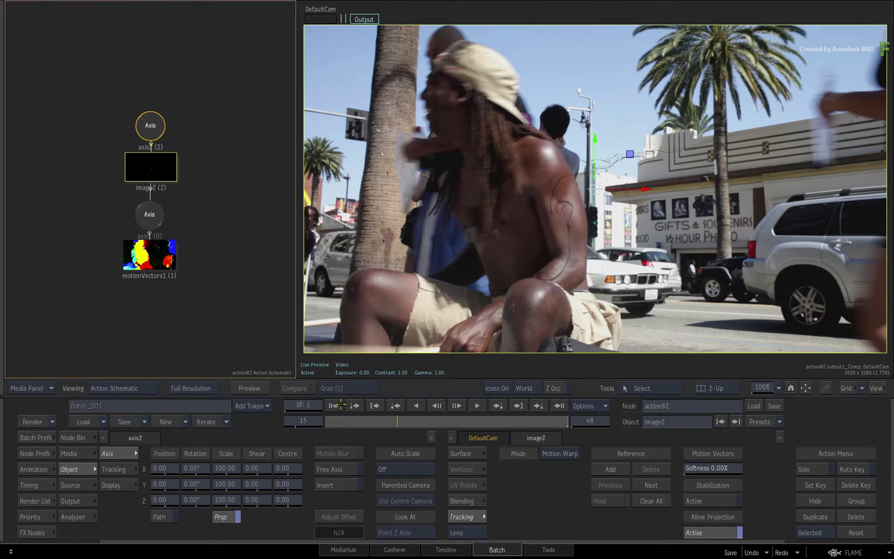
key(Home)
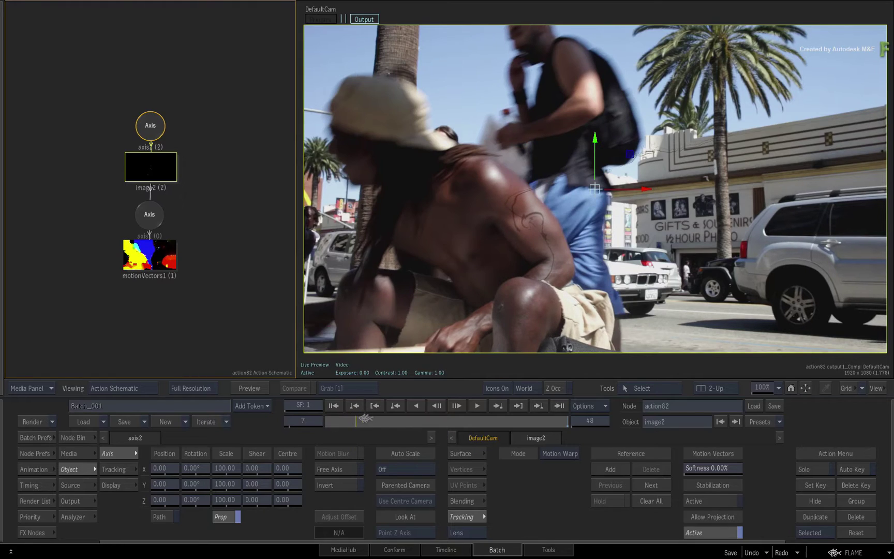
click(398, 421)
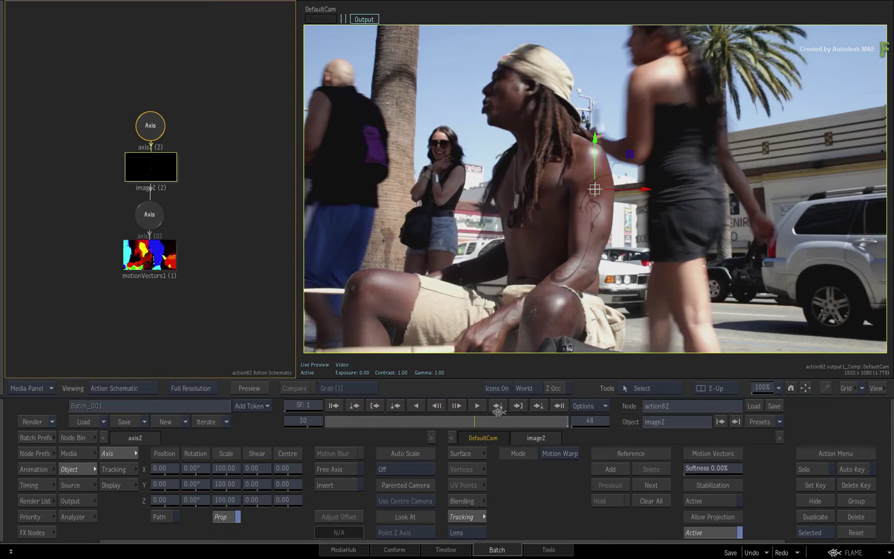
click(324, 412)
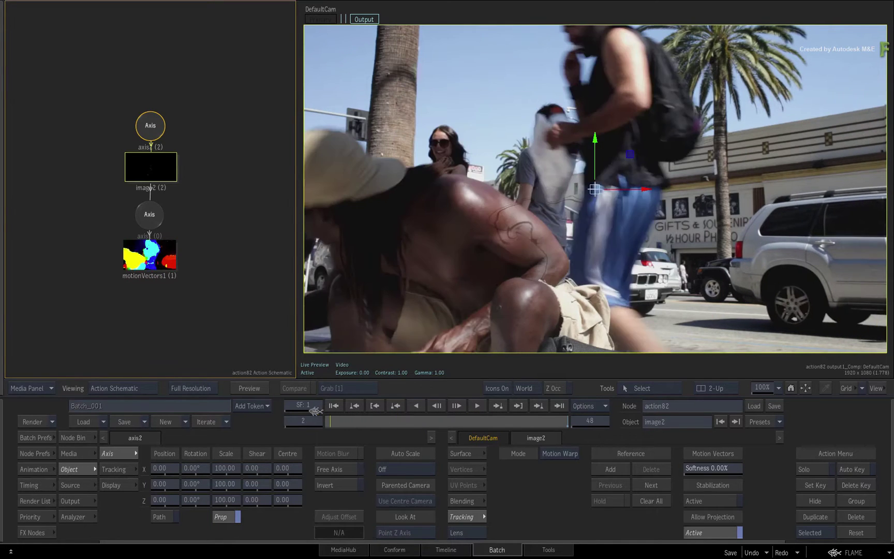
- Return to the Batch schematic and add a second Action node above the existing action82
key(Escape)
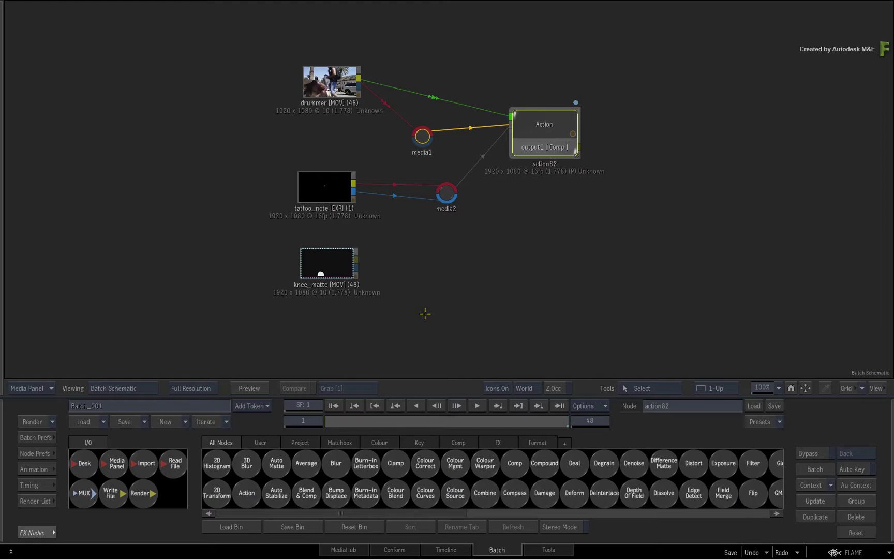
drag(247, 492, 532, 34)
drag(657, 137, 584, 202)
drag(451, 98, 463, 77)
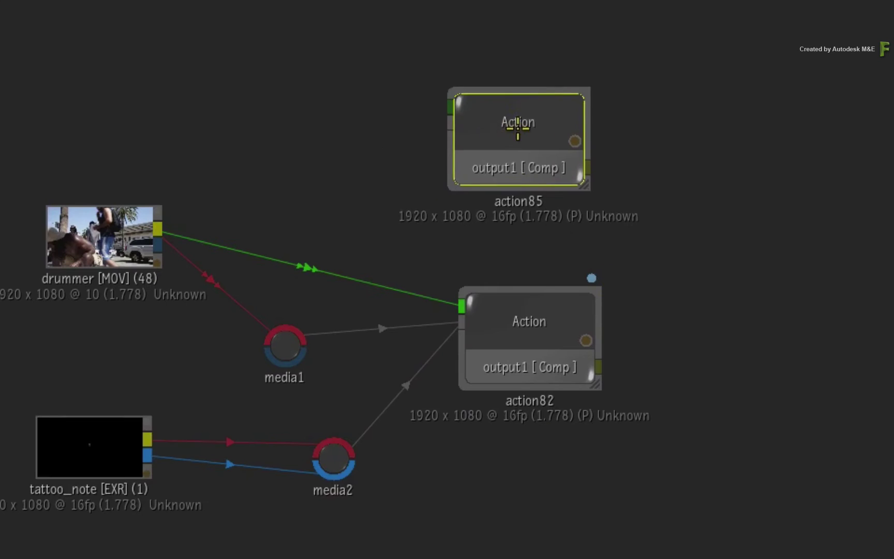
drag(531, 84, 451, 69)
- Spread out the schematic by moving action82 and its two media nodes away from the source clips and adjusting the new Action's placement
drag(534, 318, 802, 314)
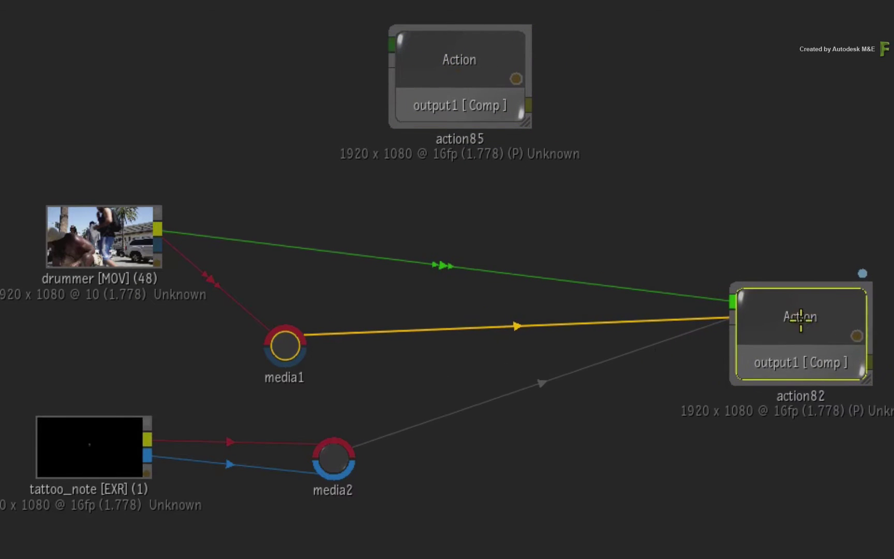
drag(279, 345, 408, 338)
drag(331, 458, 432, 459)
drag(494, 86, 517, 85)
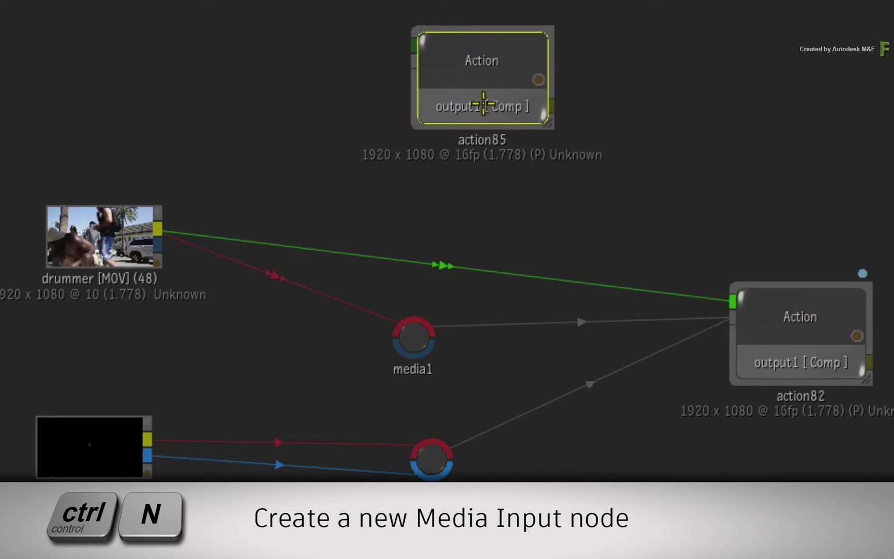
- Create a media input for the new Action, connect the drummer clip's front output to it and open the Action for editing
key(ctrl+n)
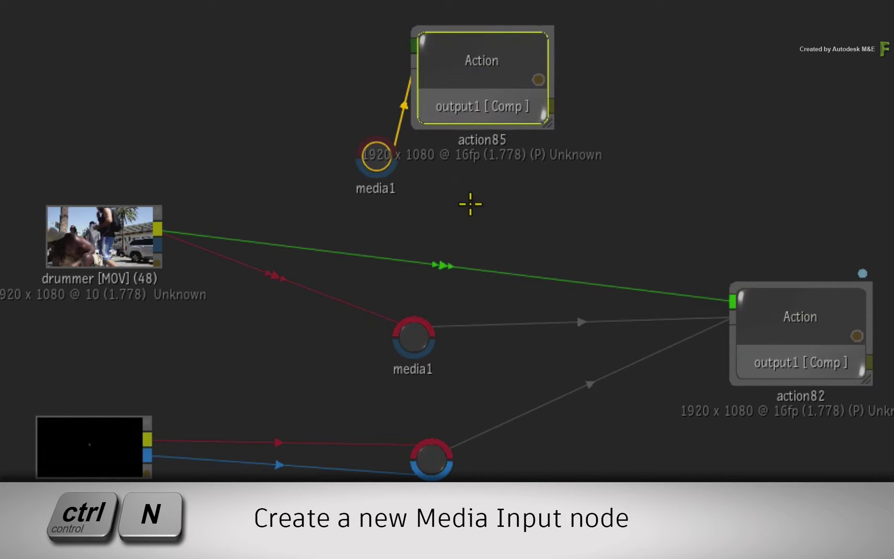
drag(387, 170, 316, 142)
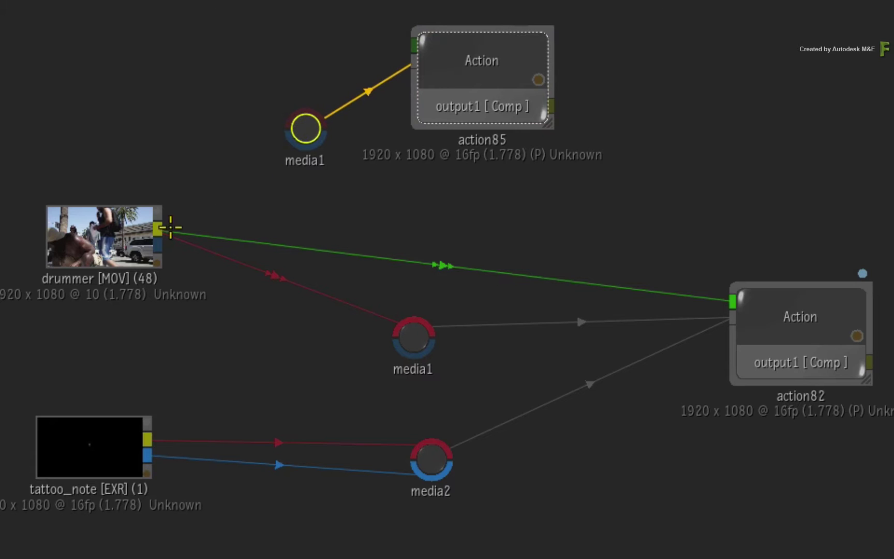
drag(157, 227, 304, 126)
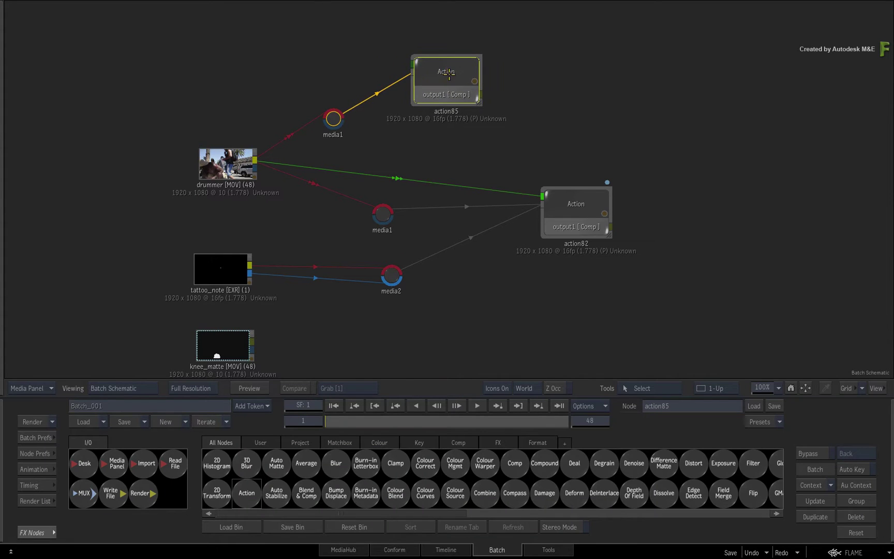
double_click(461, 97)
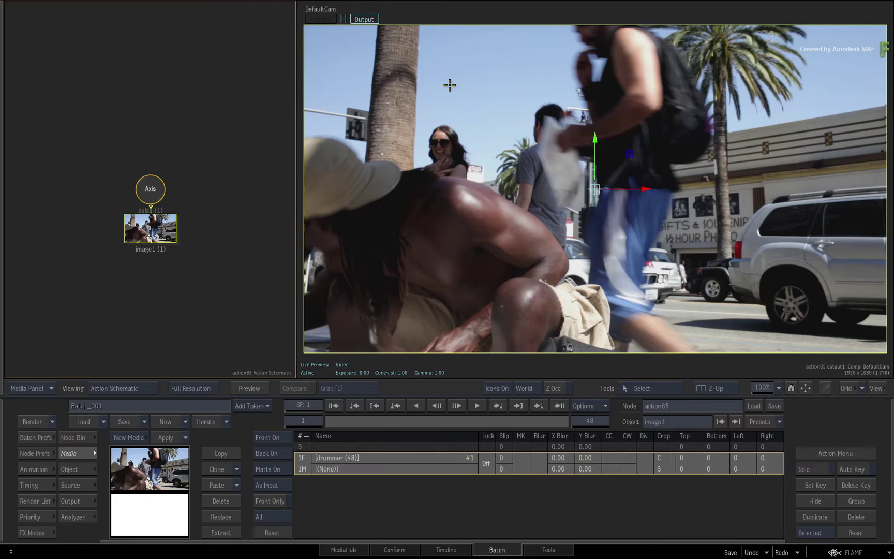
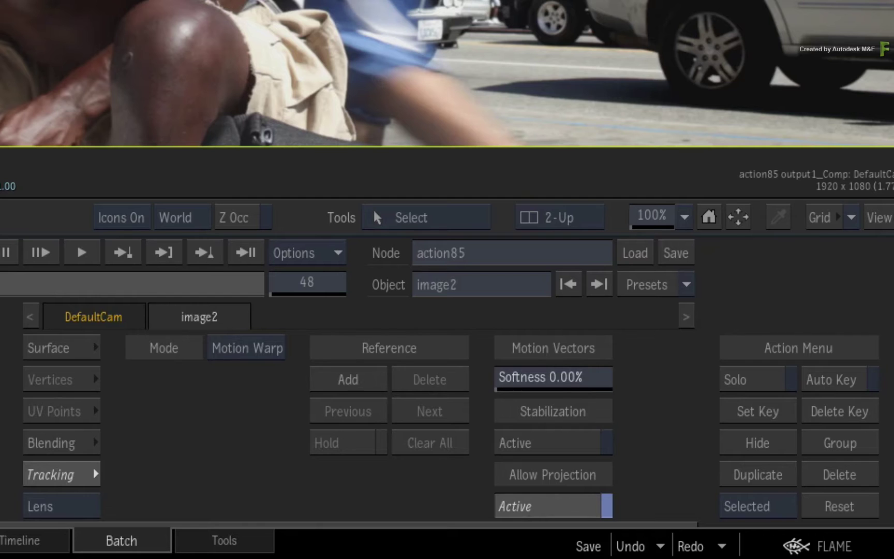
- Set the transparency of the image2 surface to 50%
click(65, 353)
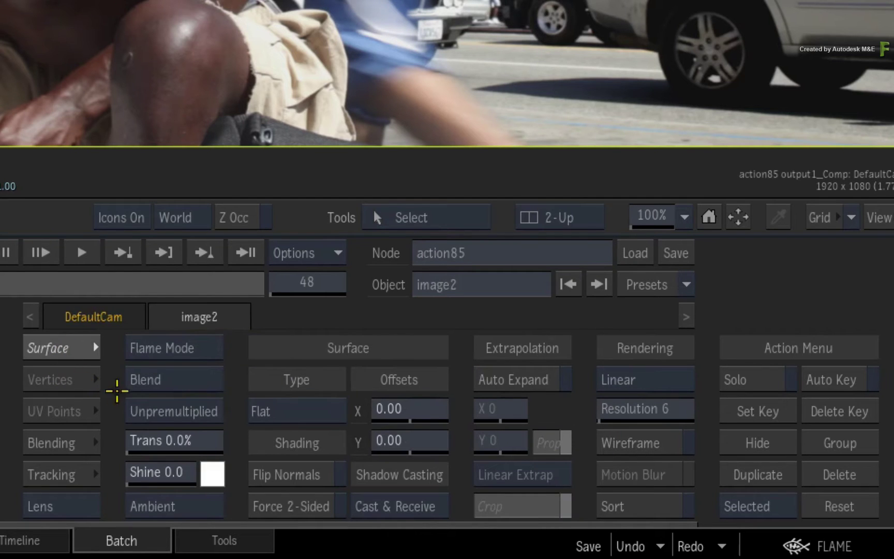
click(195, 440)
click(166, 347)
click(144, 407)
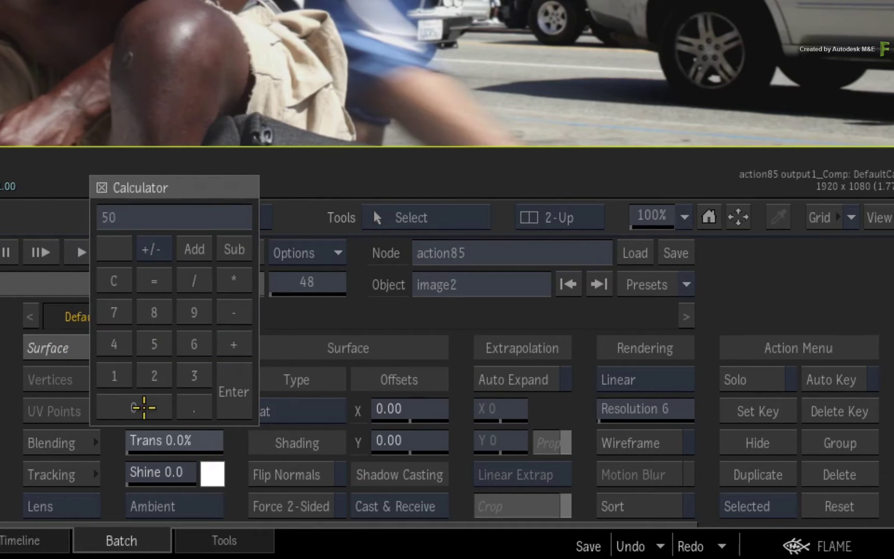
click(236, 406)
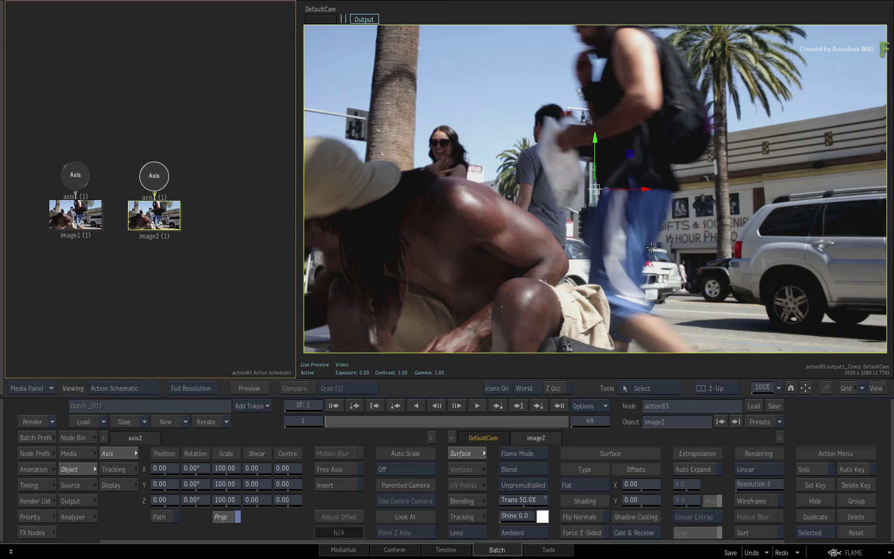
- Move the image2 layer freehand to about X -54, Y -37 over the background drummer and show the composite result
drag(631, 154, 618, 160)
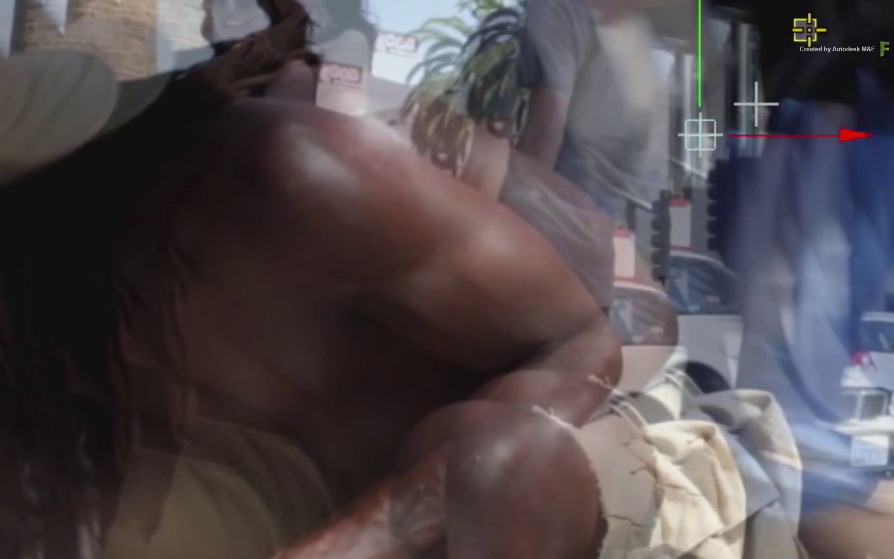
drag(812, 31, 823, 90)
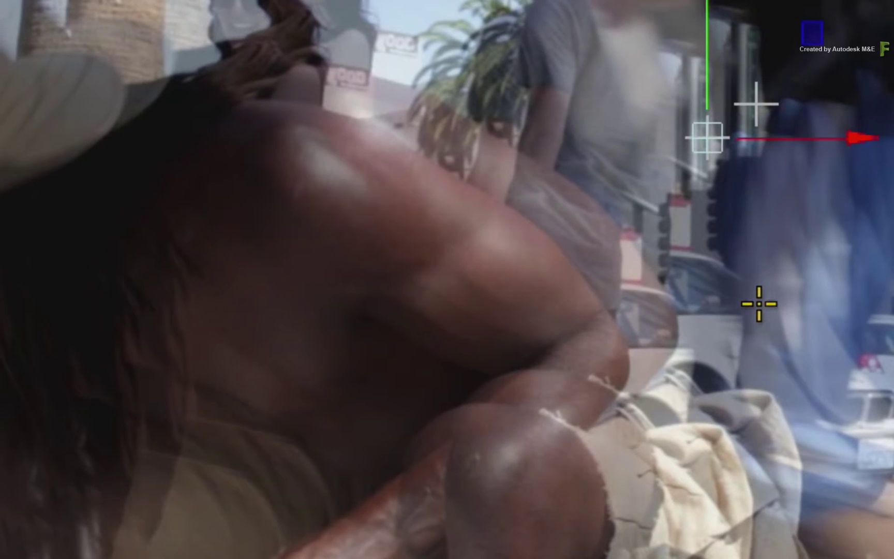
key(F4)
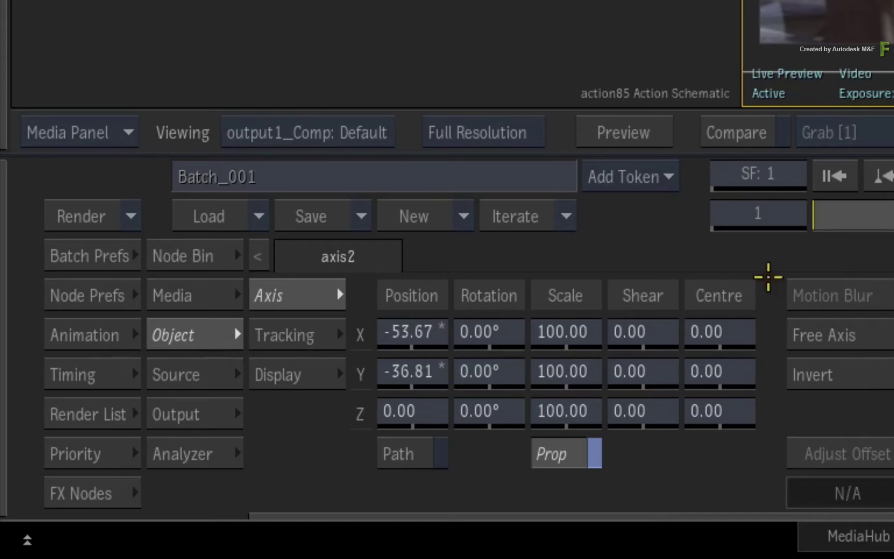
- Set the position of axis2 to X -25 and Y -37
click(409, 336)
text(-2)
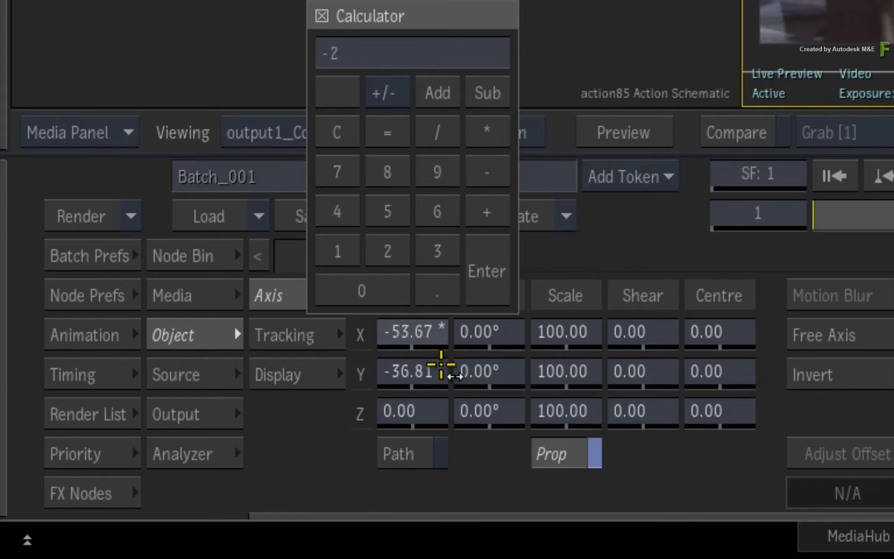
text(5)
key(Return)
click(424, 377)
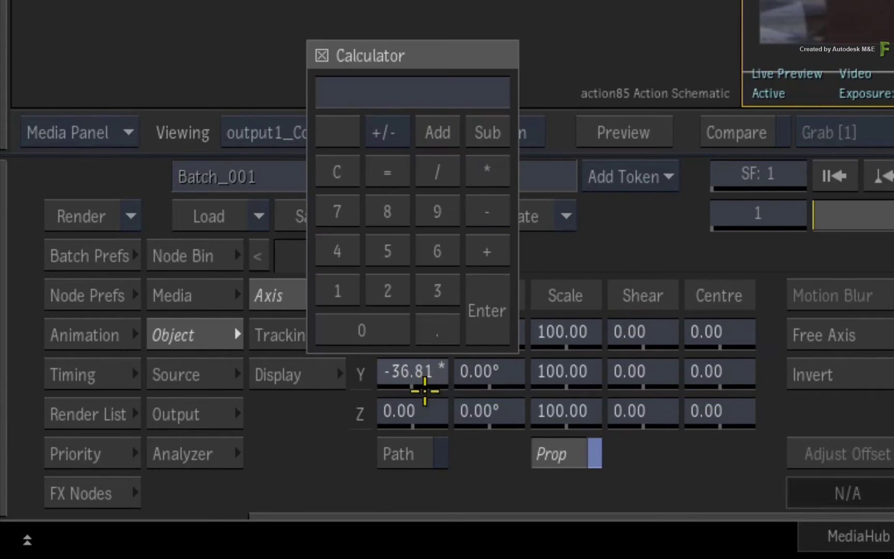
text(-)
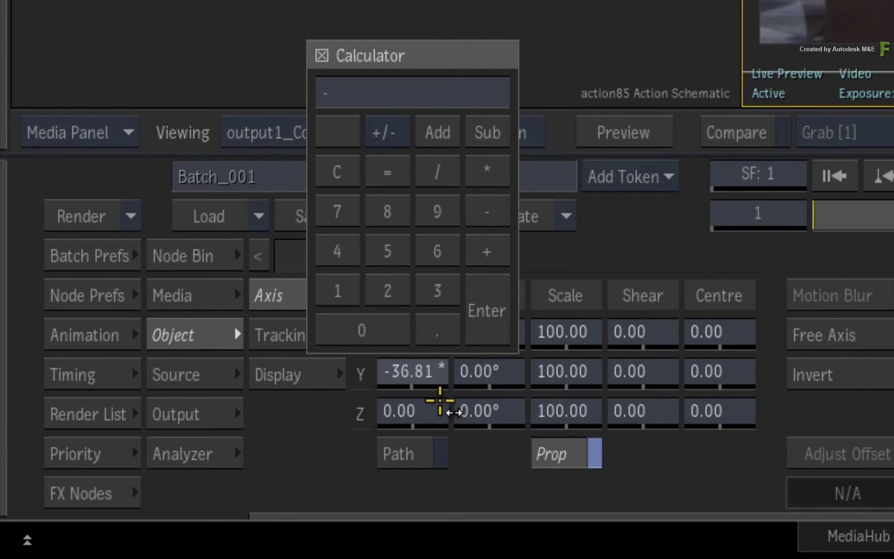
text(37)
key(Return)
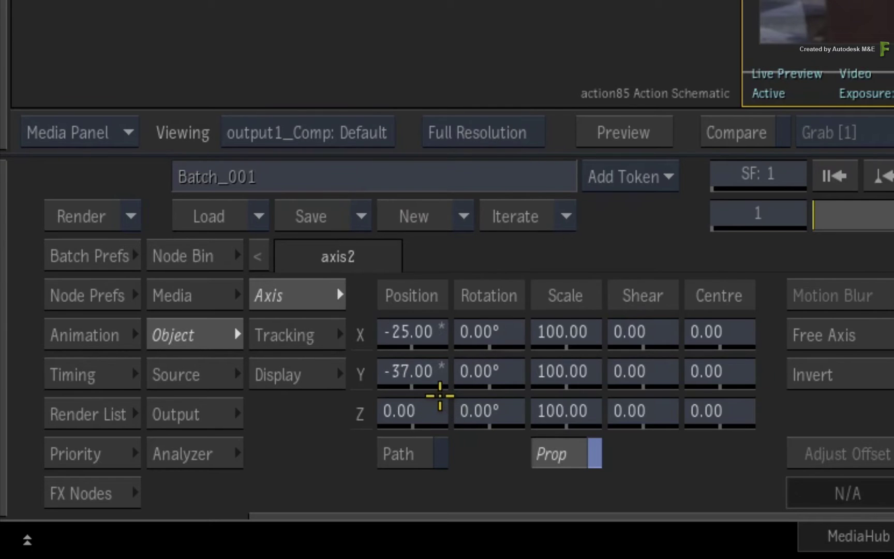
- Set the Z rotation of axis2 to -3° and make the image2 surface fully opaque
click(491, 420)
text(-)
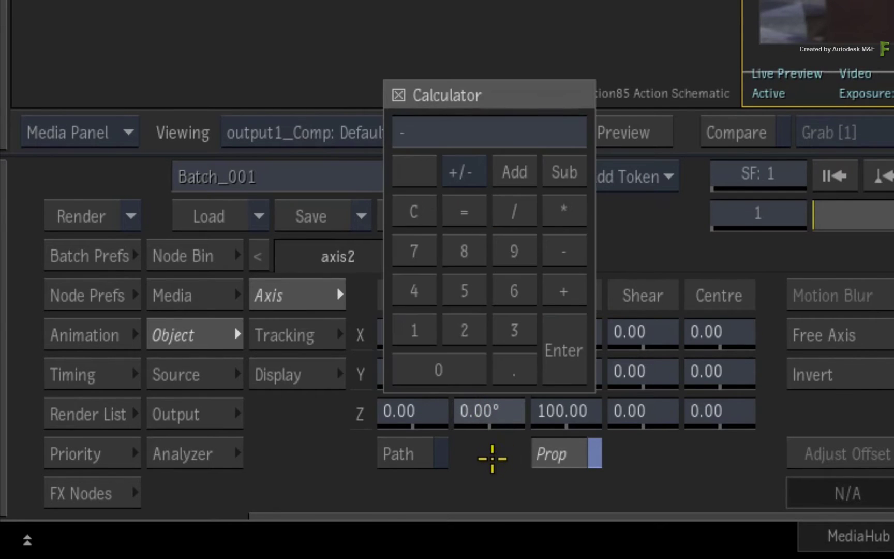
text(3)
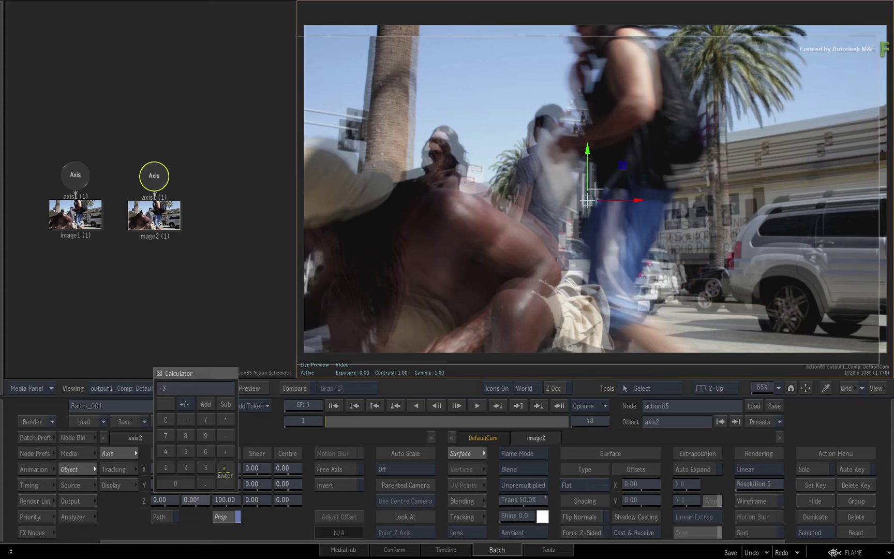
click(225, 473)
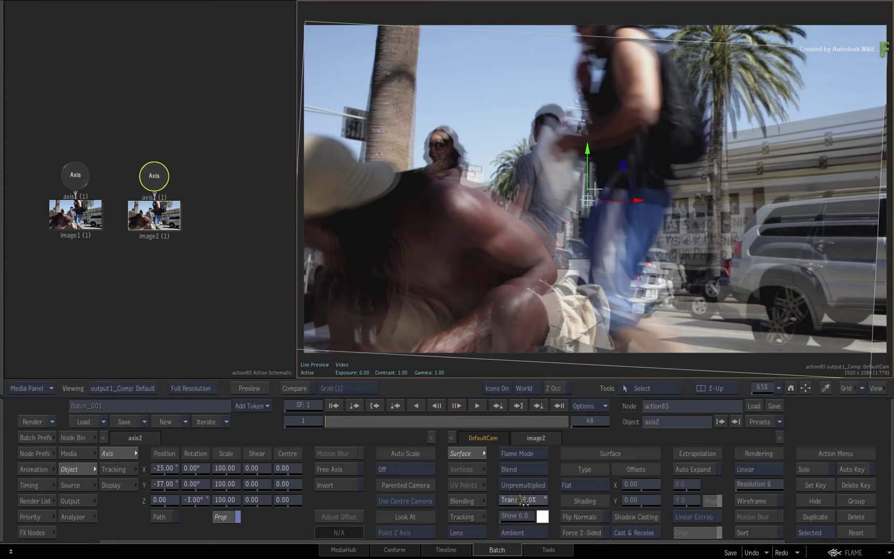
drag(521, 499, 380, 485)
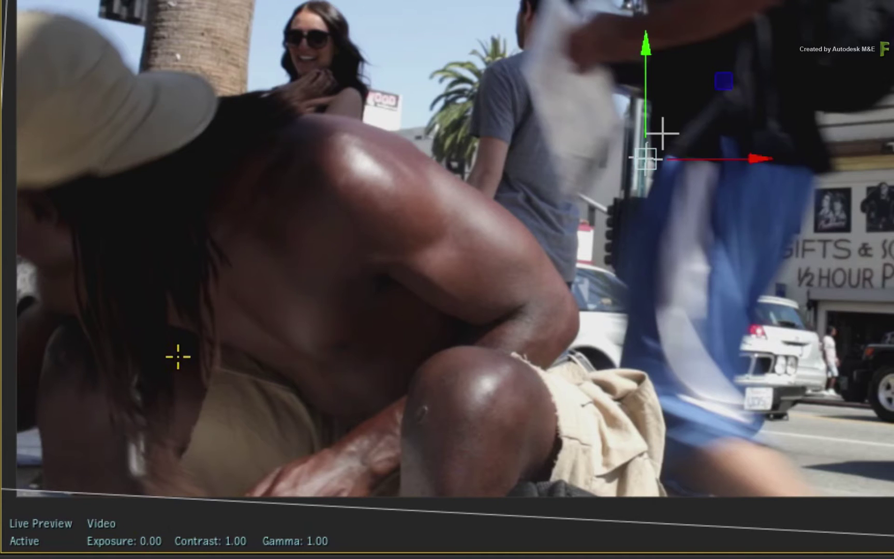
- Add a Free GMask link to the image2 surface and draw a closed four-point mask around the drummer's knee
click(187, 353)
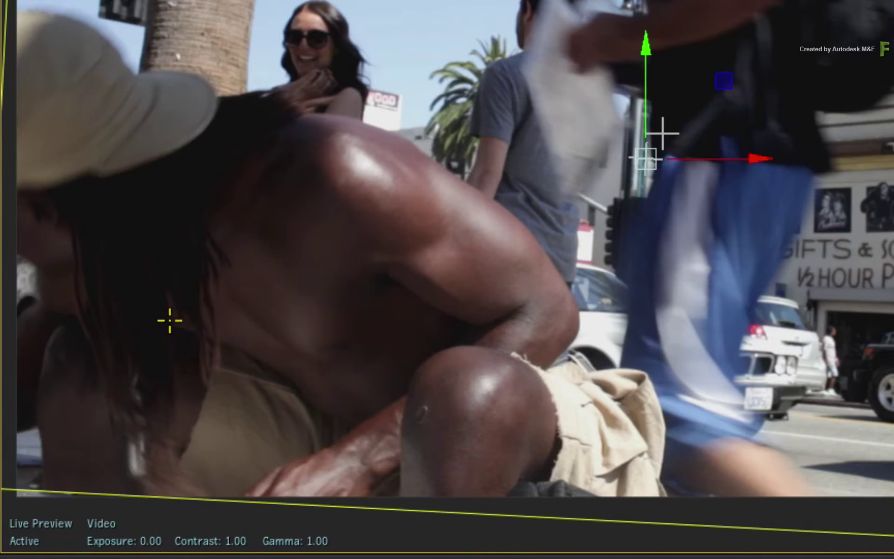
right_click(198, 167)
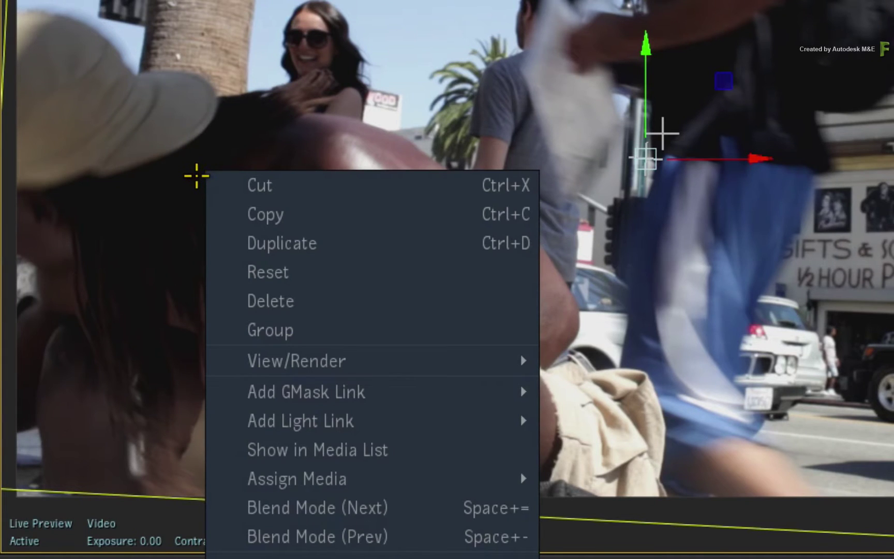
mouse_move(255, 391)
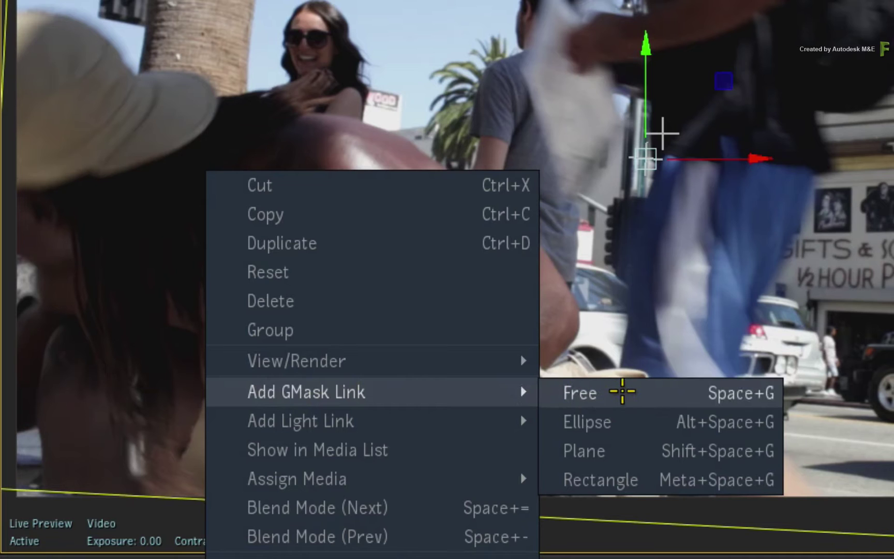
click(640, 391)
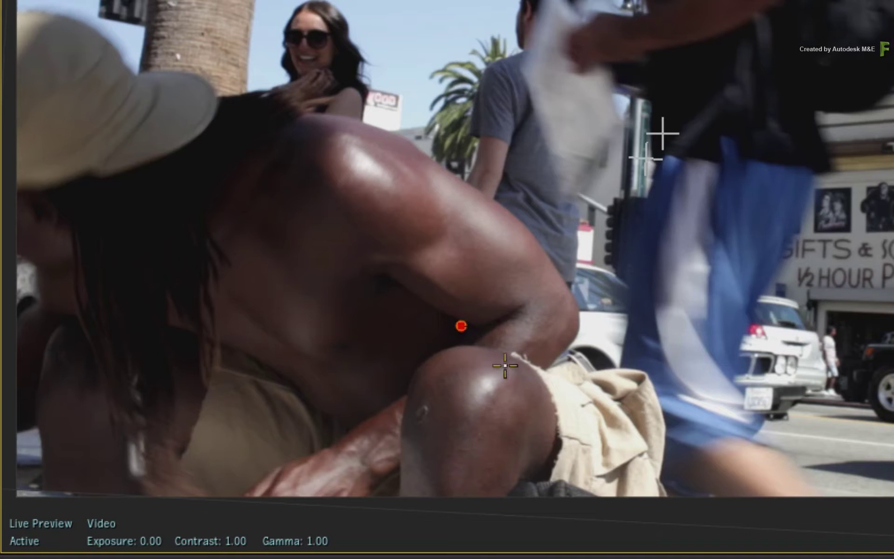
click(584, 413)
click(481, 459)
click(381, 361)
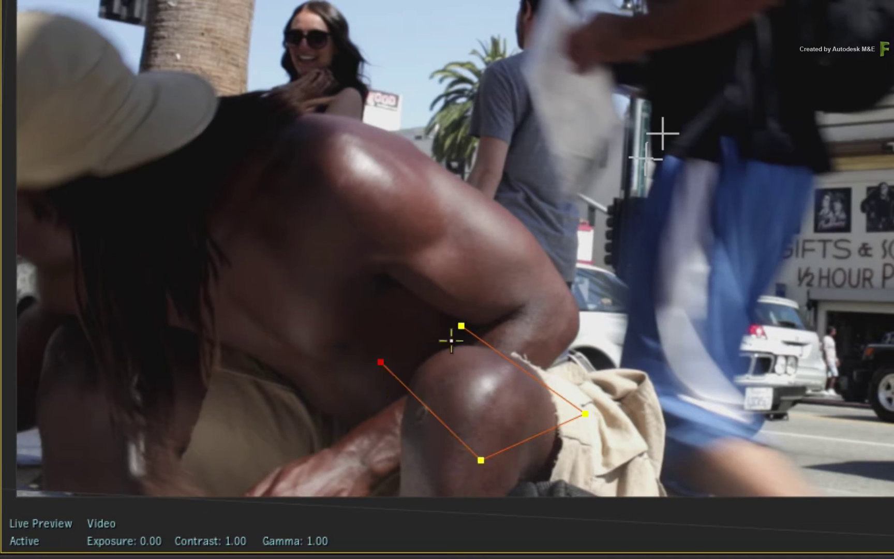
click(462, 325)
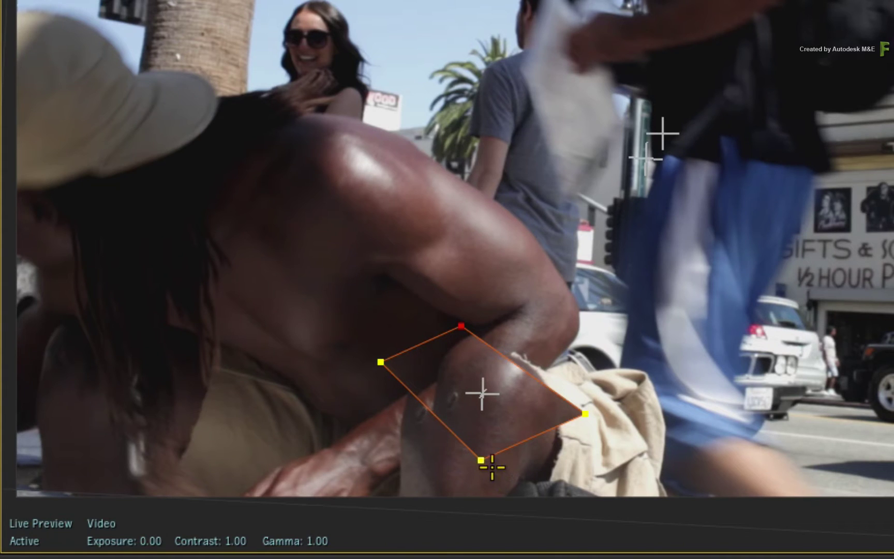
- Invert gmask1 and reshape it by moving its lower, upper and outer vertices around the knee and forearm
drag(481, 459, 511, 473)
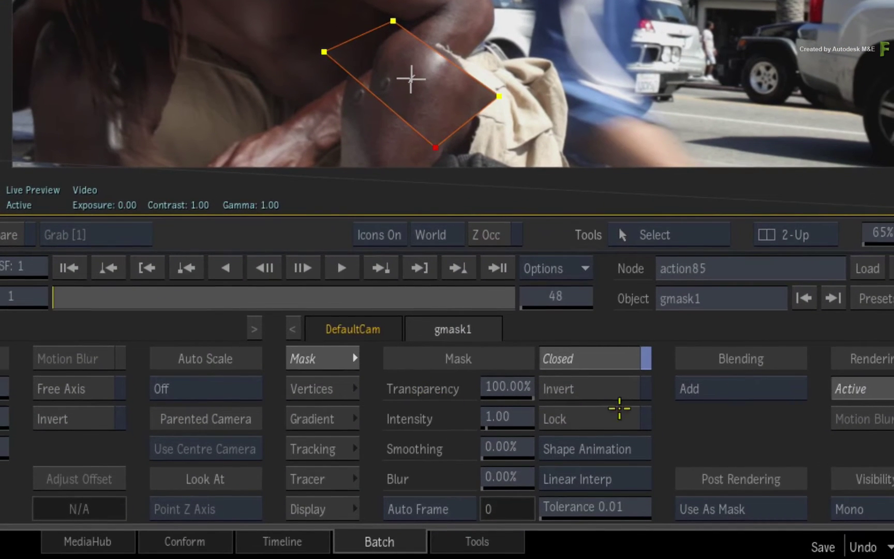
click(608, 387)
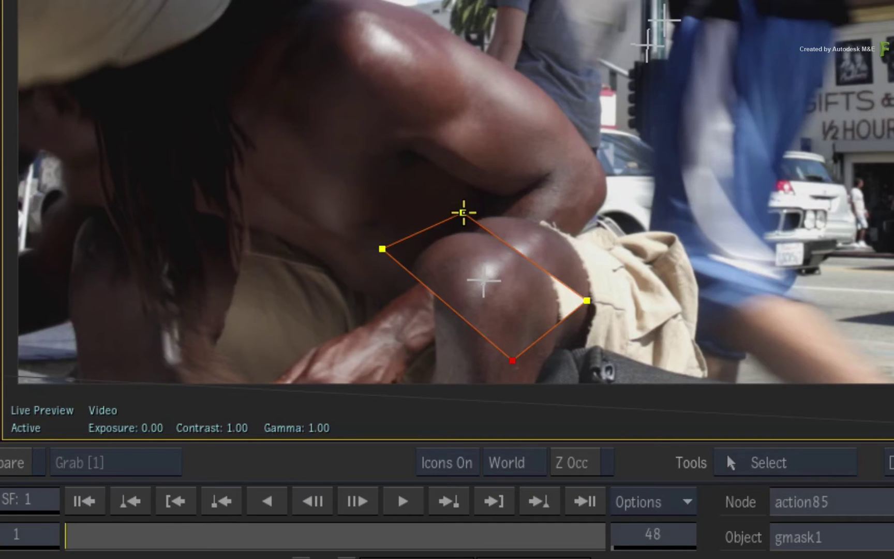
drag(464, 212, 509, 189)
drag(586, 300, 618, 258)
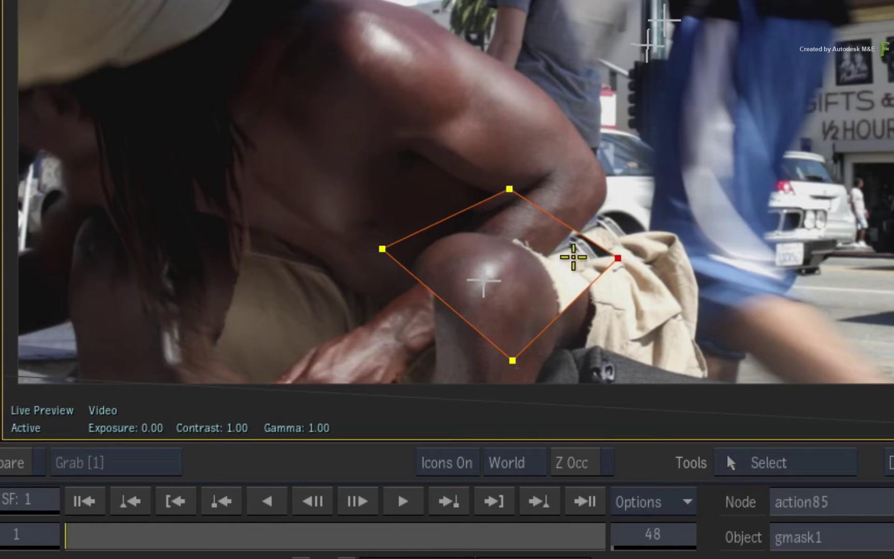
- Add a gradient point on the mask edge beside the drummer's elbow and pull it outward to feather the mask
right_click(566, 223)
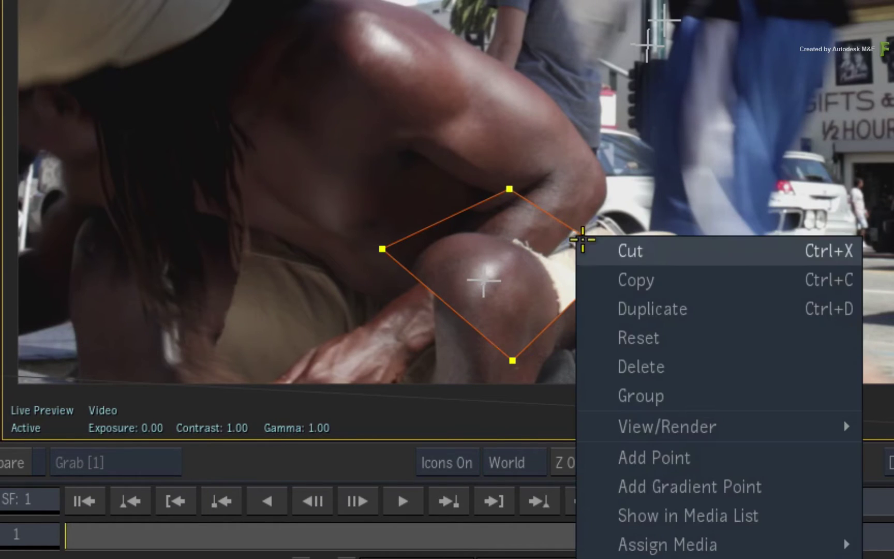
click(699, 479)
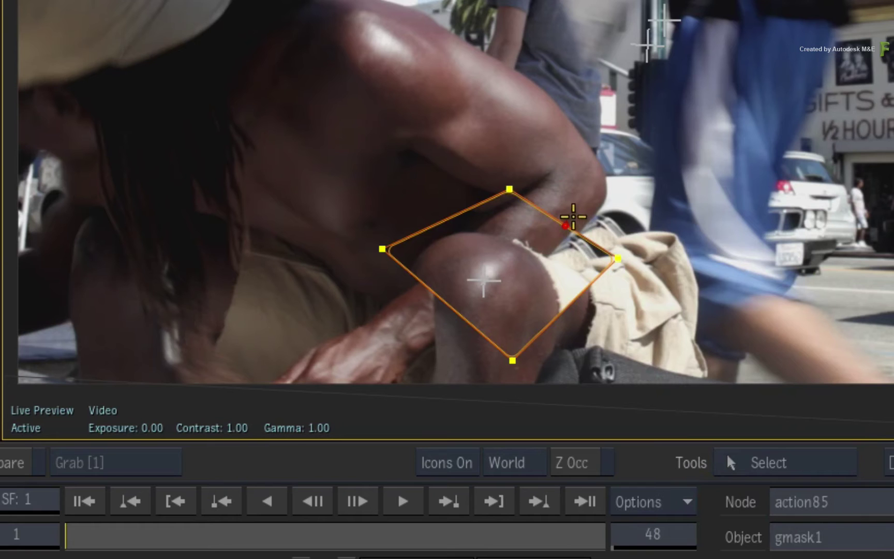
drag(568, 224, 577, 211)
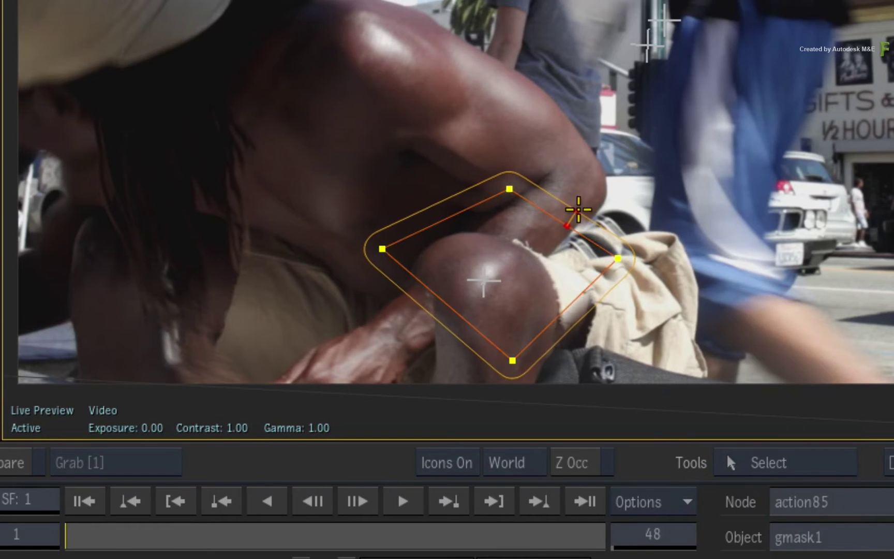
- Tighten gmask1 around the drummer's knee by moving its upper, lower and outer vertices inward, and play back the result
drag(508, 189, 487, 194)
mouse_move(618, 258)
mouse_down()
mouse_move(593, 277)
mouse_move(618, 259)
mouse_up()
drag(487, 192, 497, 185)
drag(512, 360, 521, 348)
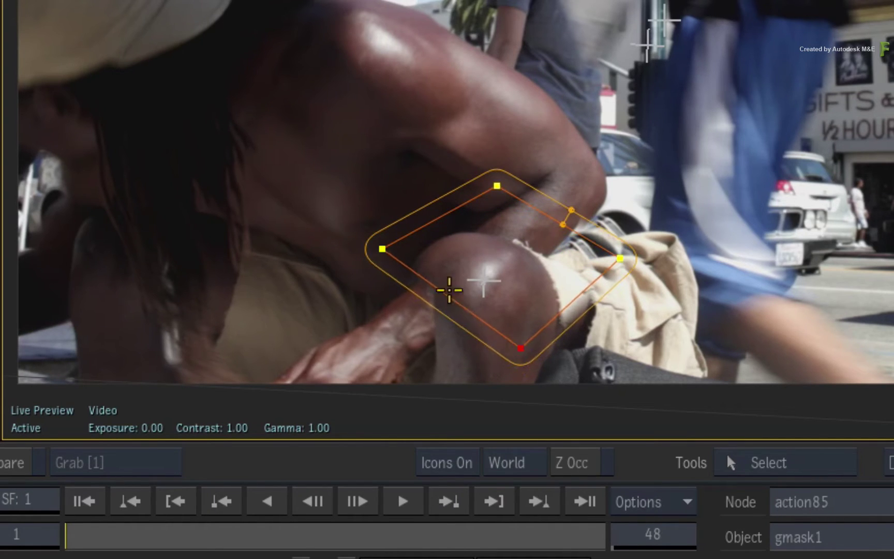
drag(384, 248, 405, 251)
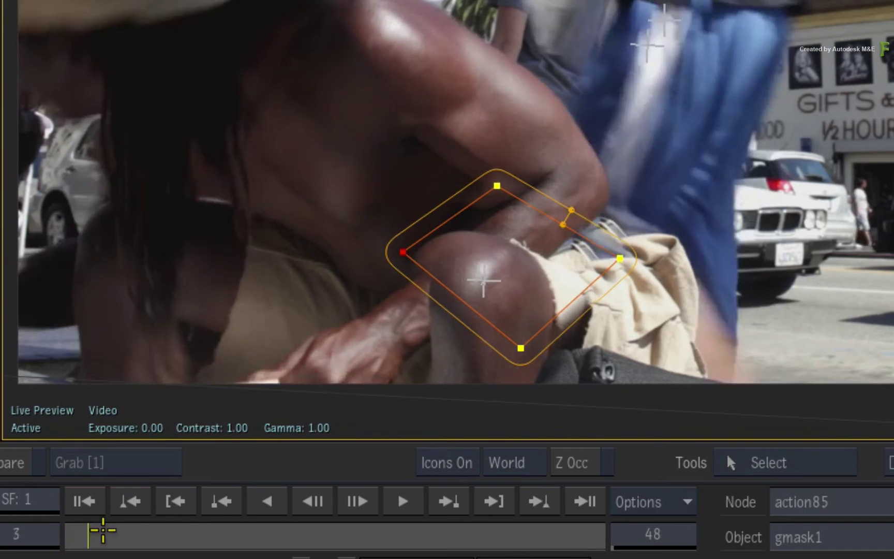
drag(100, 530, 14, 536)
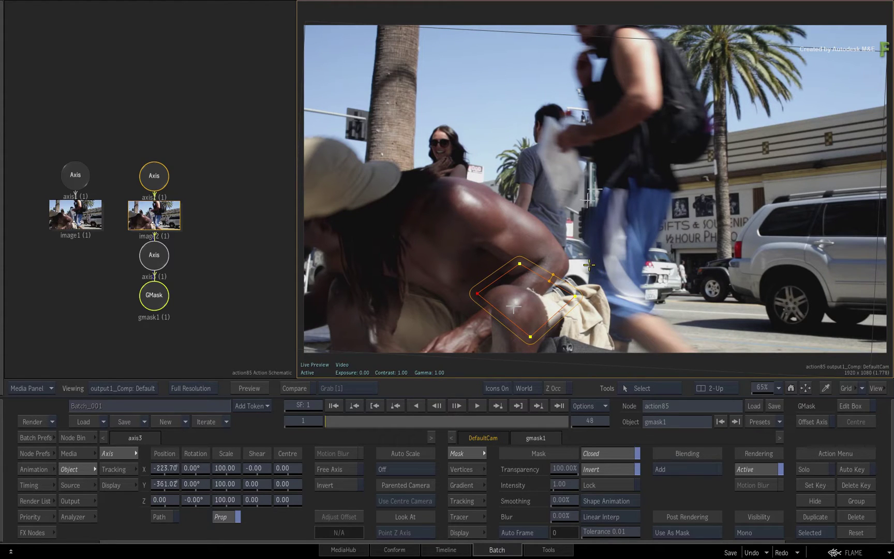
click(476, 406)
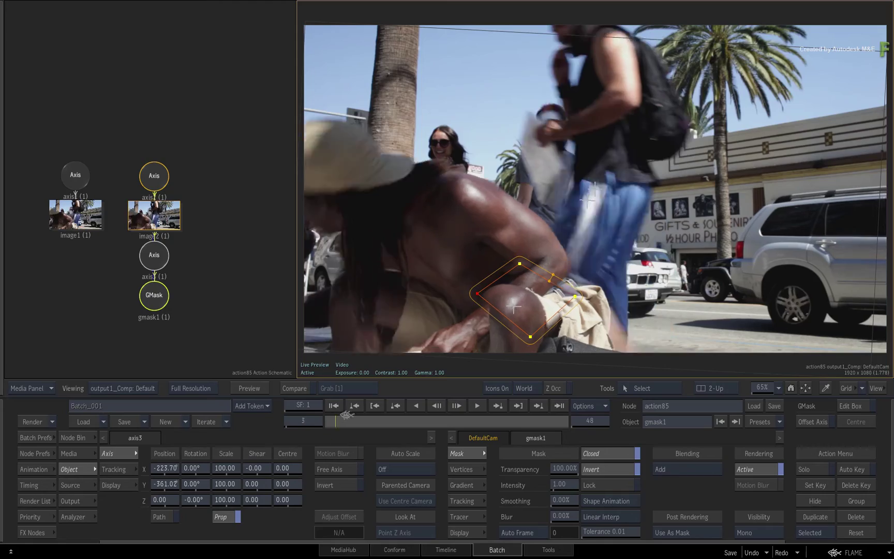
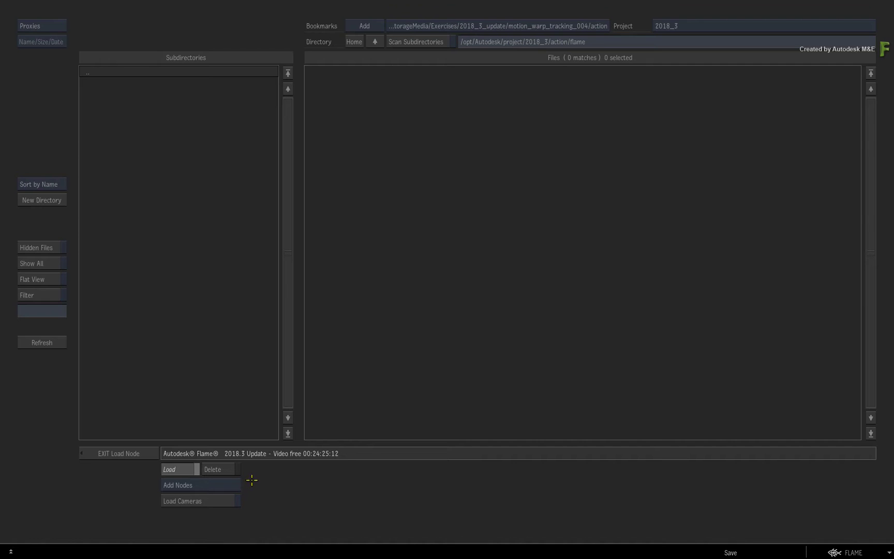
- Load the bg_blocker Action setup from the bookmarked motion_warp_tracking_004/action directory
click(459, 24)
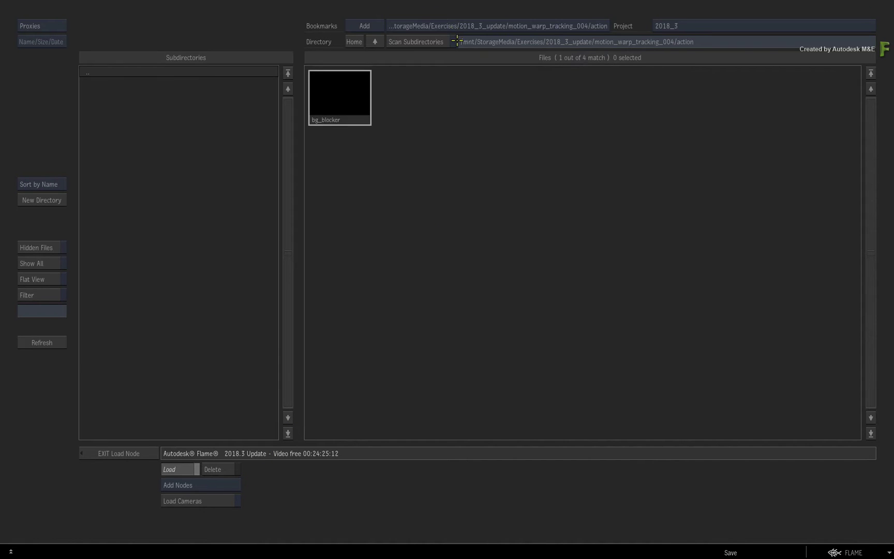
double_click(339, 94)
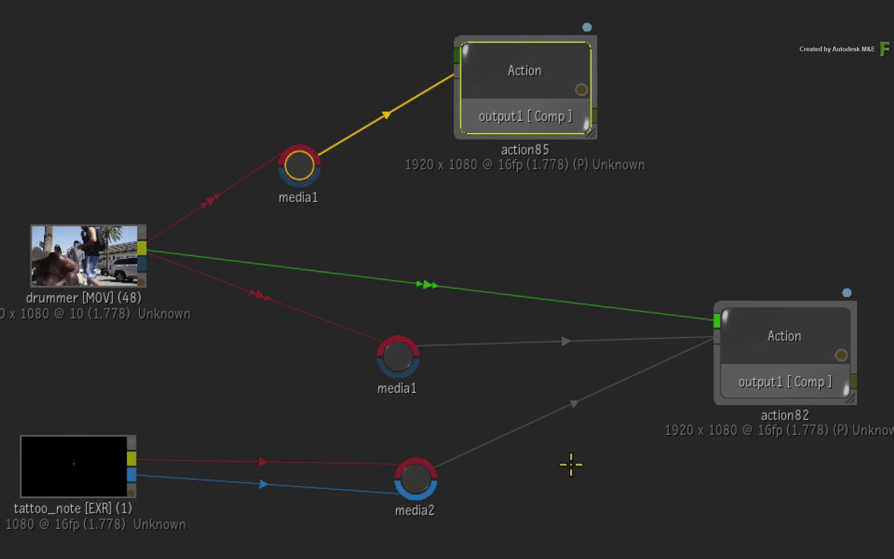
- Connect action85's Comp output to the media1 input of action82 in place of the drummer clip, and tidy the media node's placement
drag(594, 115, 682, 194)
drag(549, 90, 478, 120)
drag(674, 196, 668, 150)
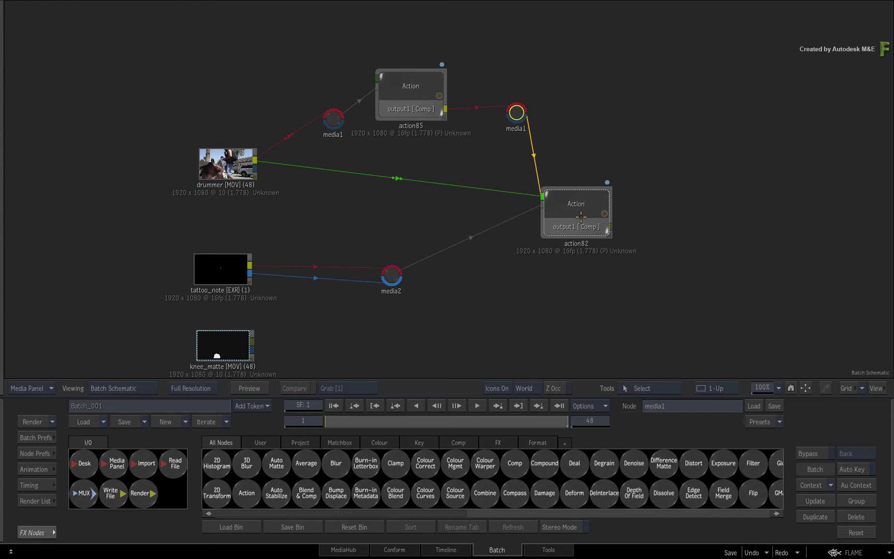
- In action82, clear the motionVectors1 analysis and cache the motion vectors again for frames 1 to 48
double_click(578, 203)
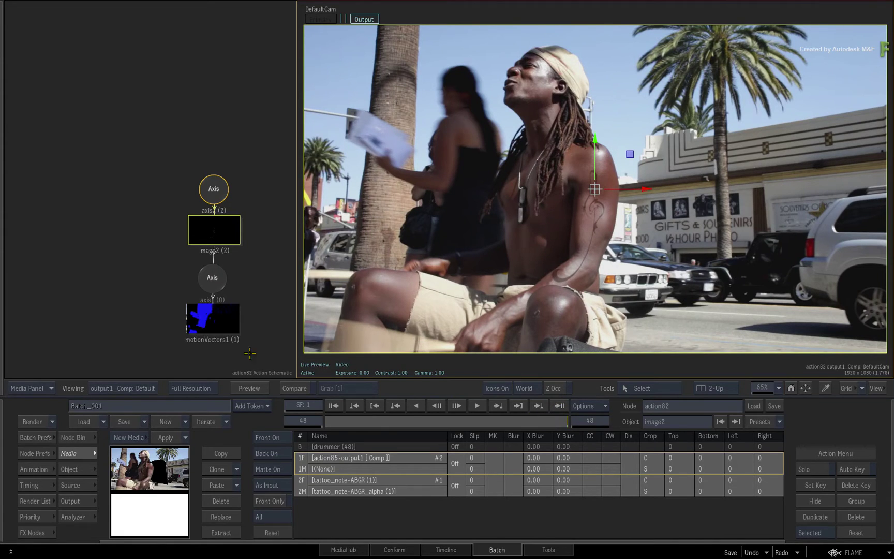
click(48, 194)
click(136, 256)
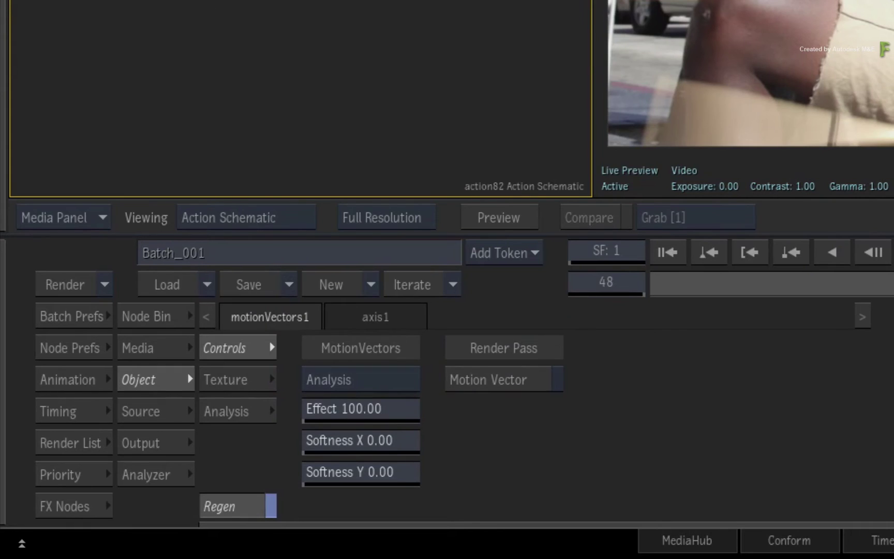
click(114, 486)
click(693, 444)
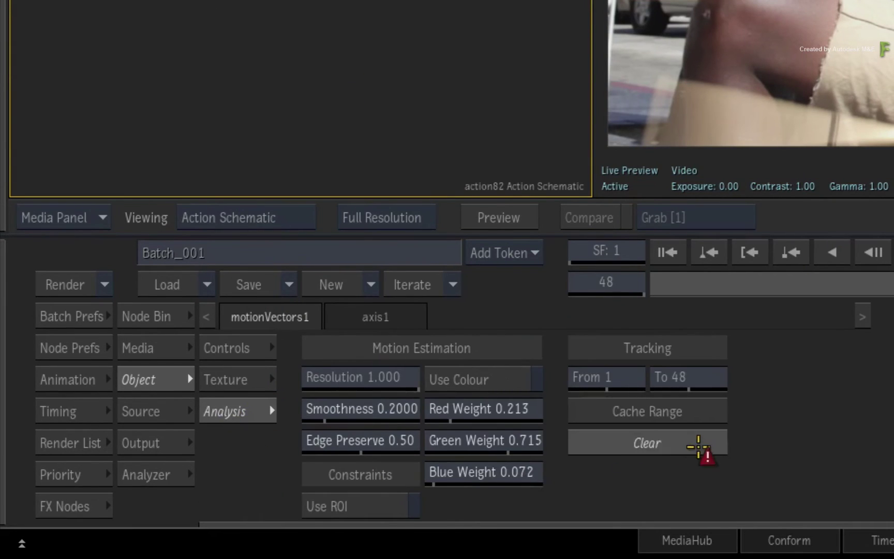
click(723, 447)
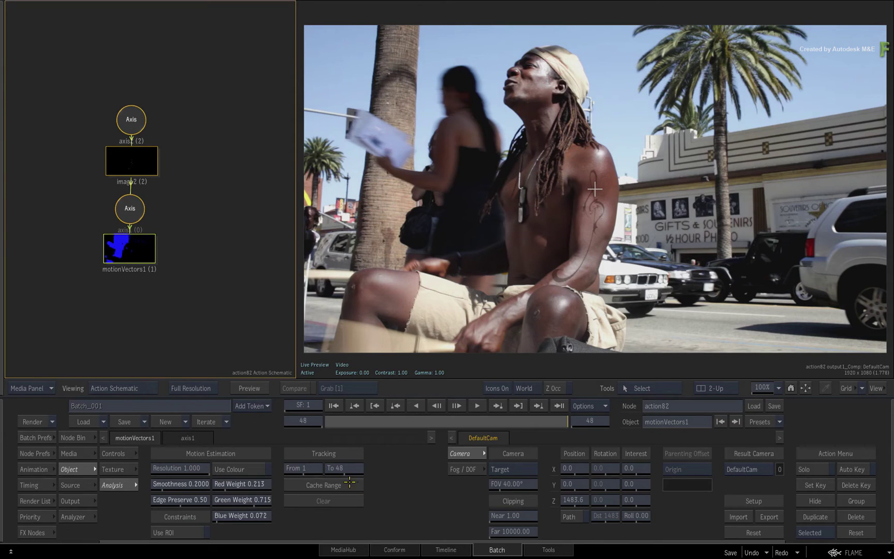
click(350, 482)
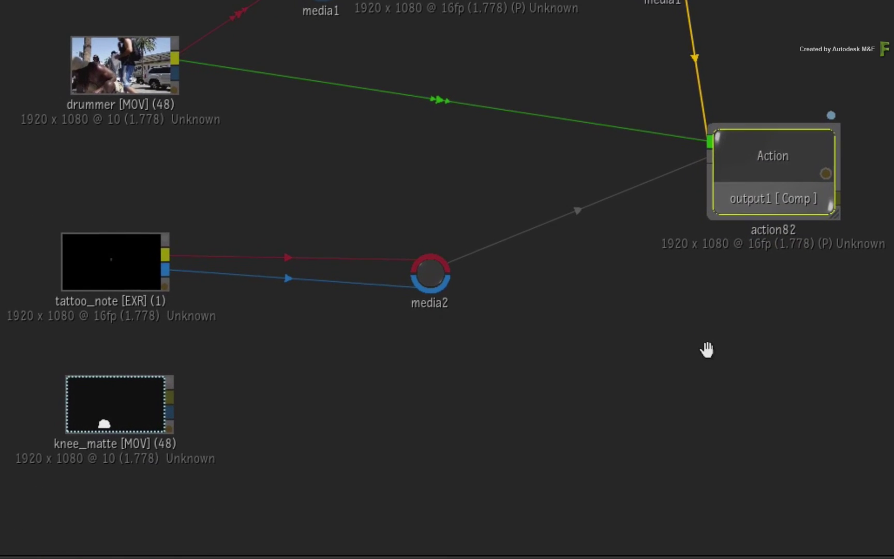
- Add a media3 input to action82 with drummer as front and knee_matte as matte, and check the composite inside action82
key(ctrl+n)
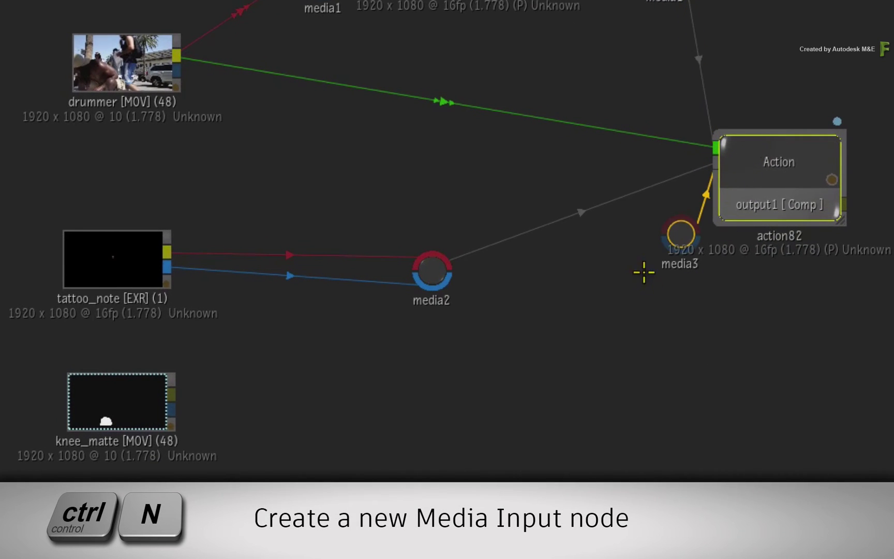
drag(681, 234, 403, 403)
drag(177, 56, 390, 394)
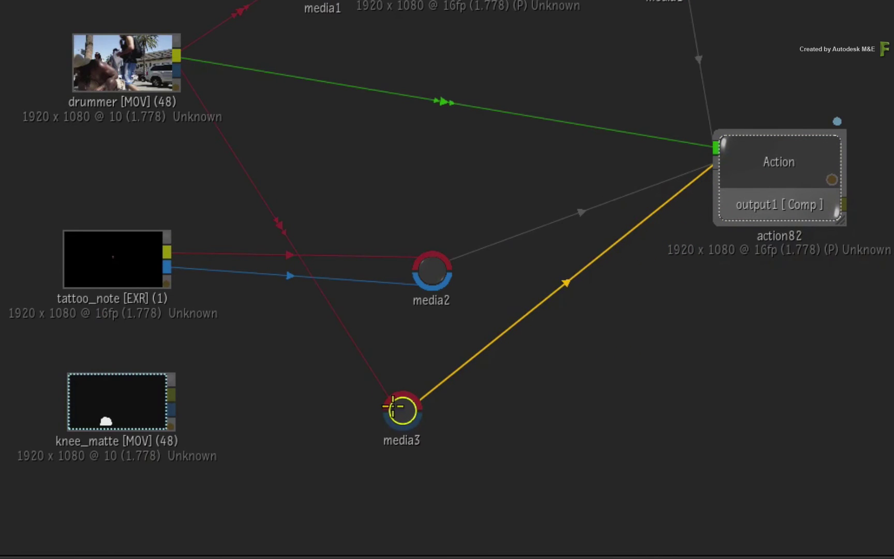
drag(172, 392, 392, 382)
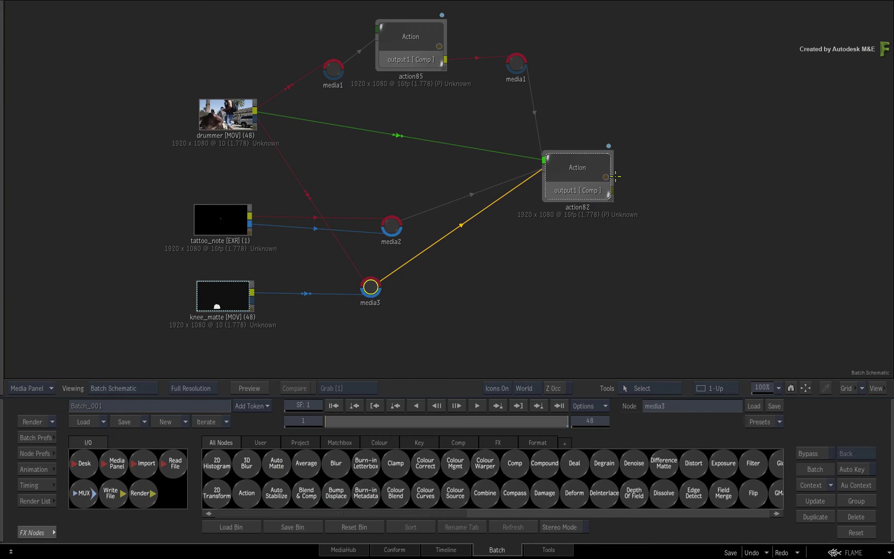
double_click(578, 168)
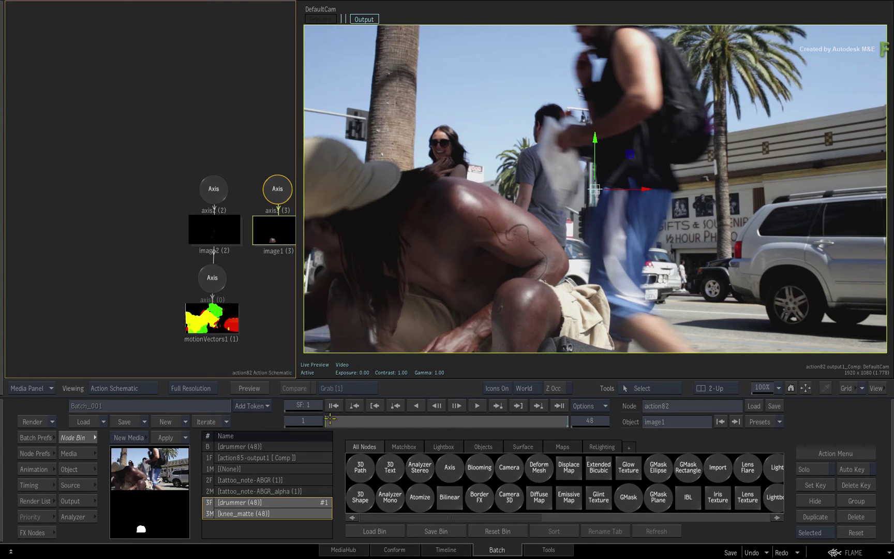
drag(330, 418, 337, 418)
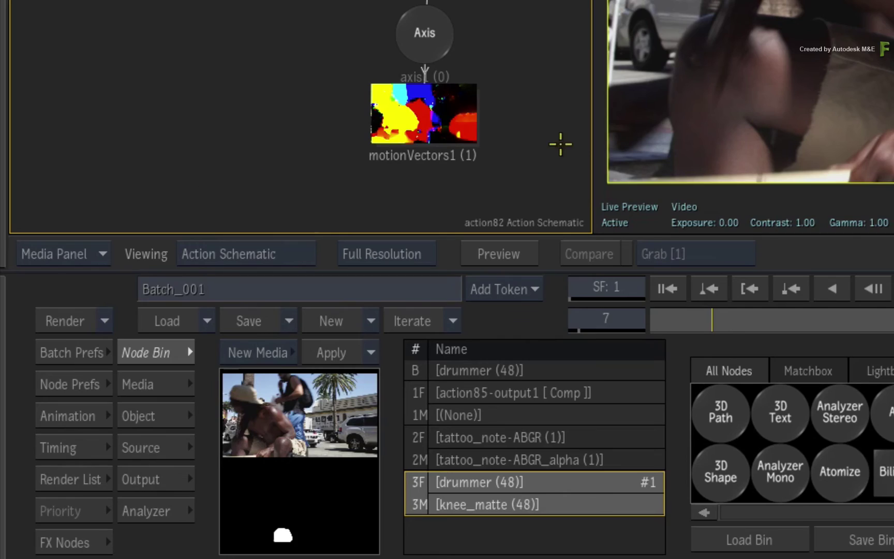
- Enable the Motion Vector render pass in the controls of motionVectors1
click(212, 321)
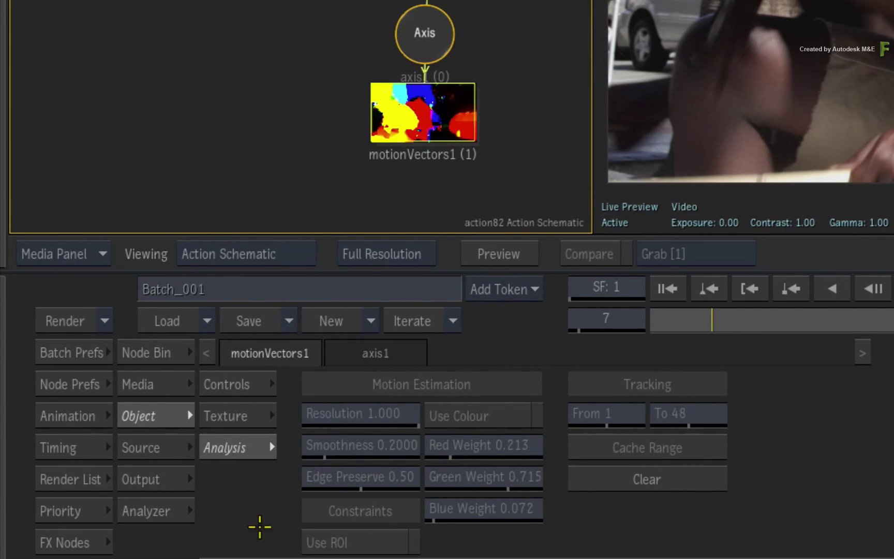
click(233, 385)
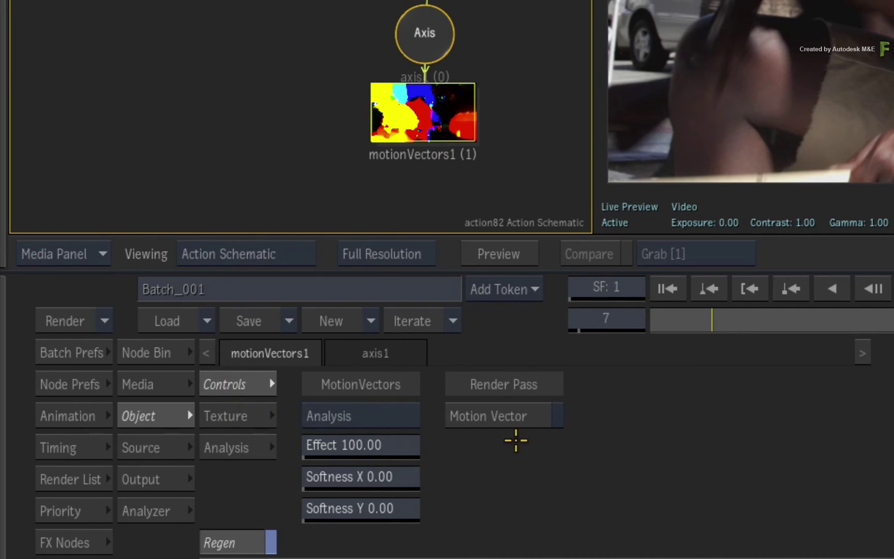
click(510, 413)
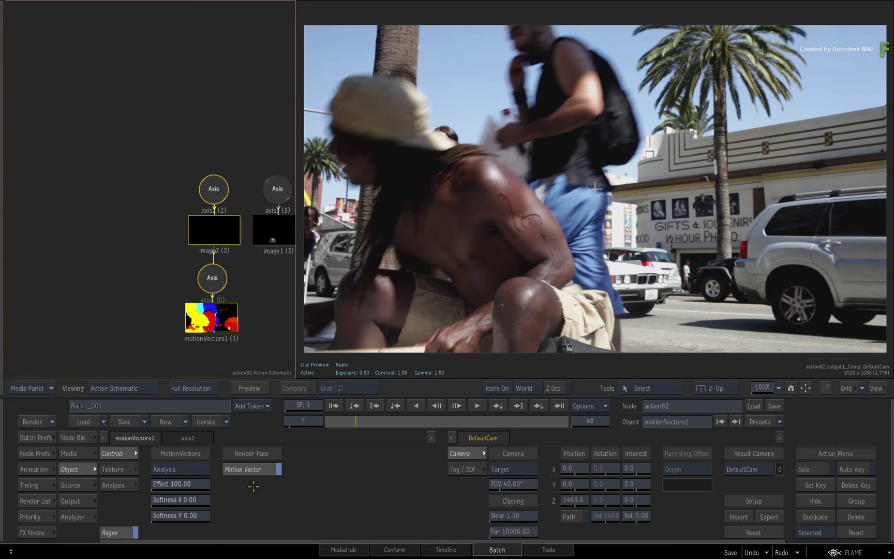
- Preview the Motion Vectors render pass of action82's output over several frames and return to the Comp view
click(559, 356)
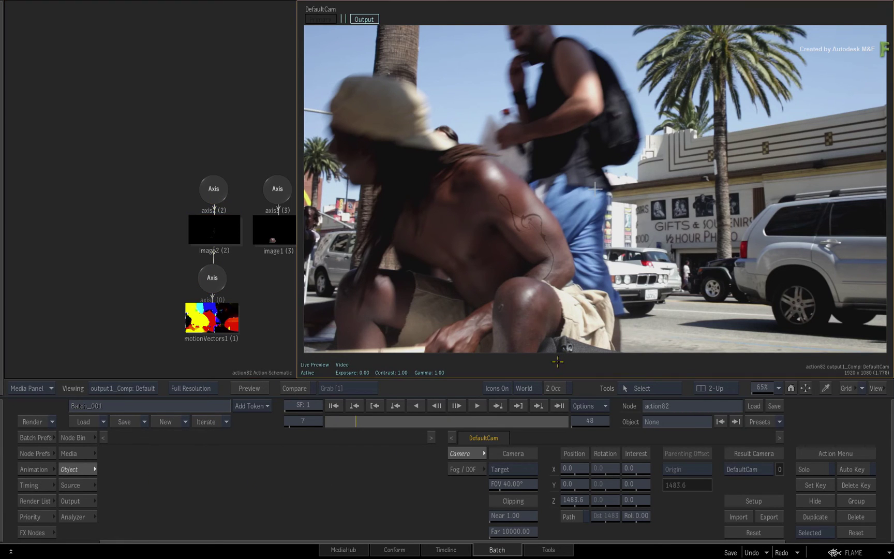
click(70, 500)
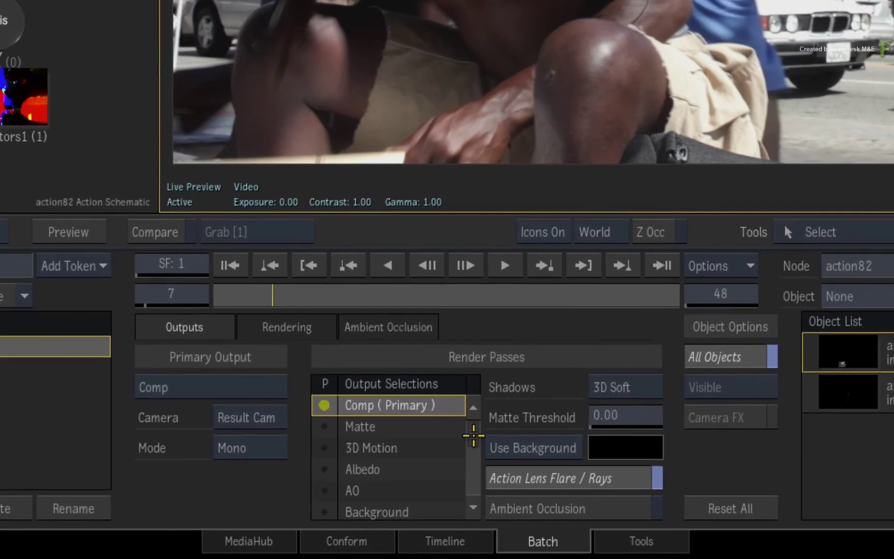
drag(460, 494, 460, 499)
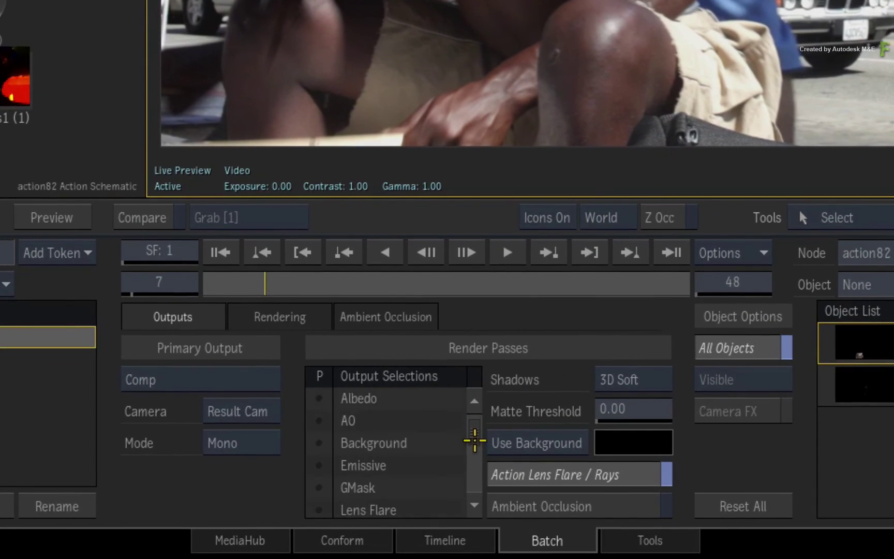
drag(474, 439, 475, 457)
click(427, 443)
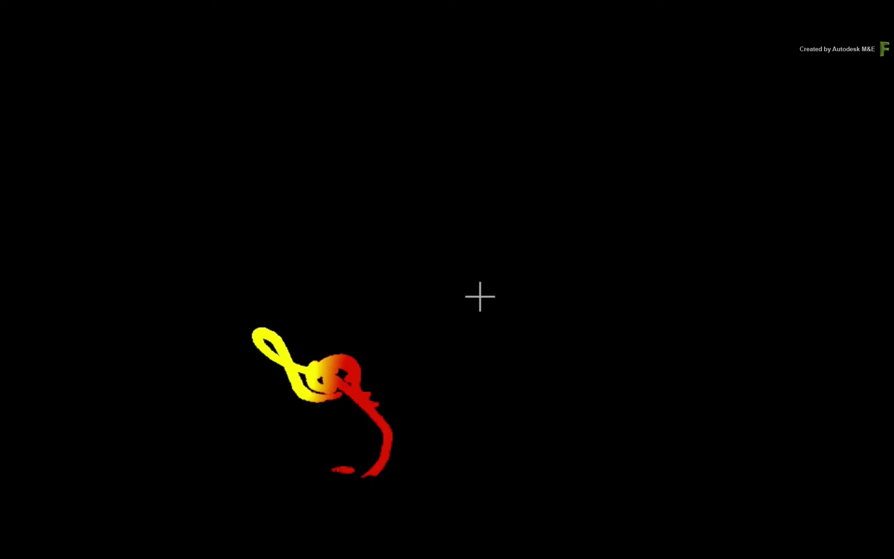
key(Escape)
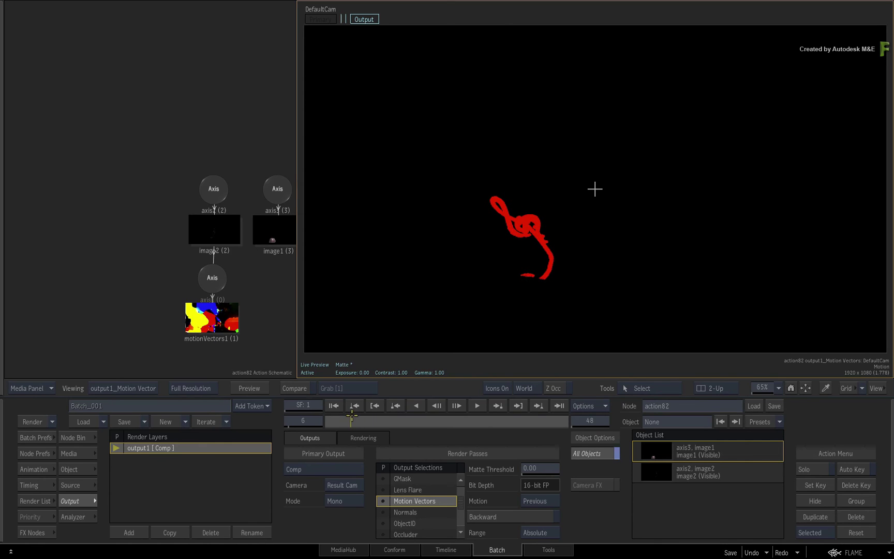
key(F4)
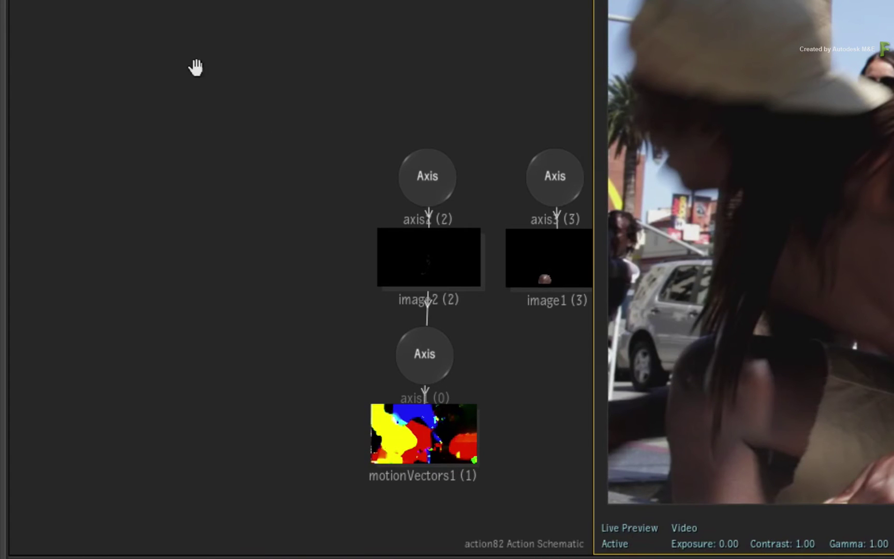
- Move the DefaultCam node nearer to the image nodes and attach a Stingray Motion Blur Matchbox shader to it
drag(98, 133, 256, 271)
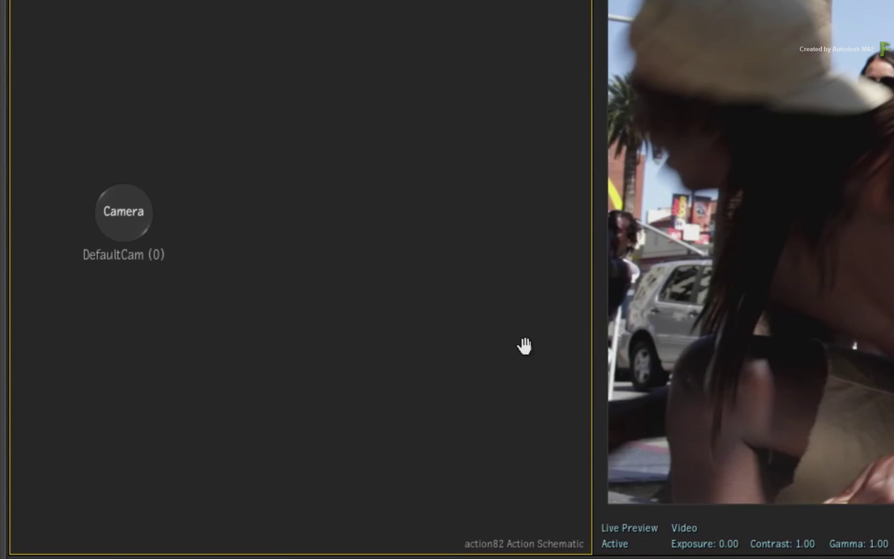
drag(128, 221, 451, 200)
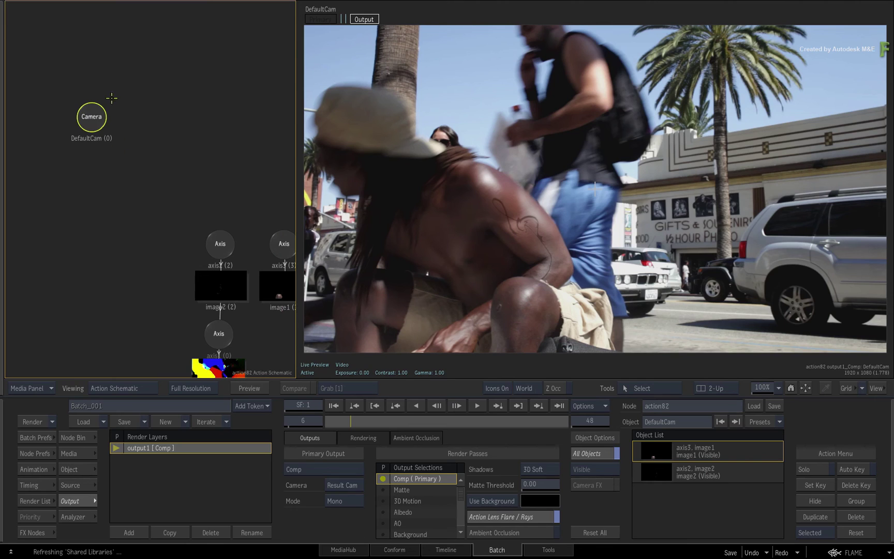
drag(197, 31, 242, 95)
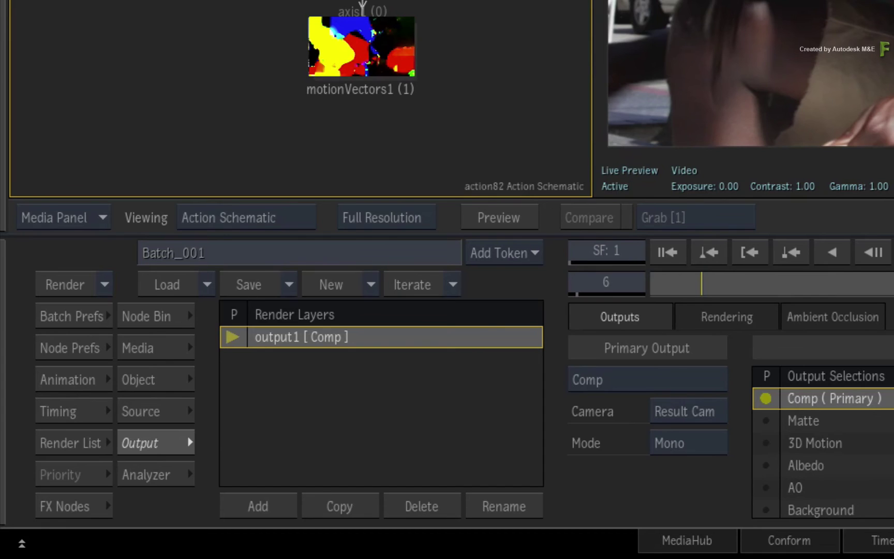
click(152, 321)
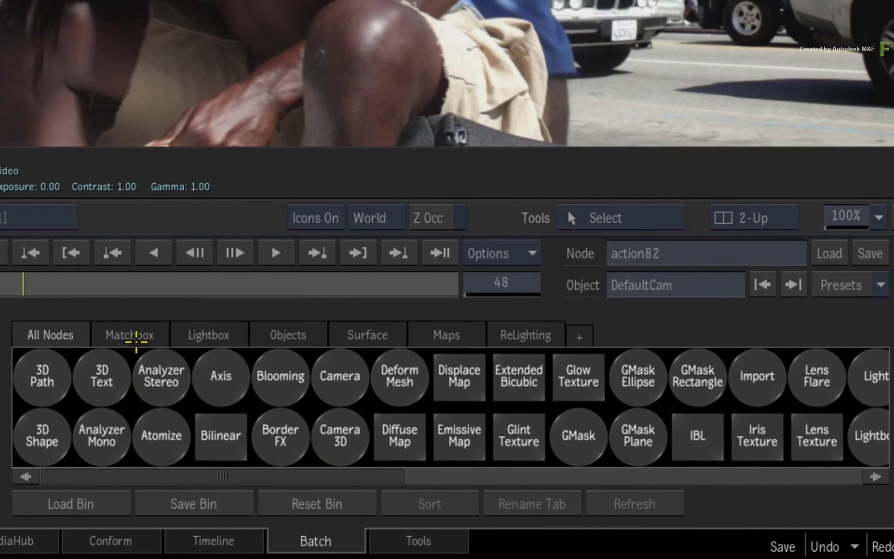
click(818, 336)
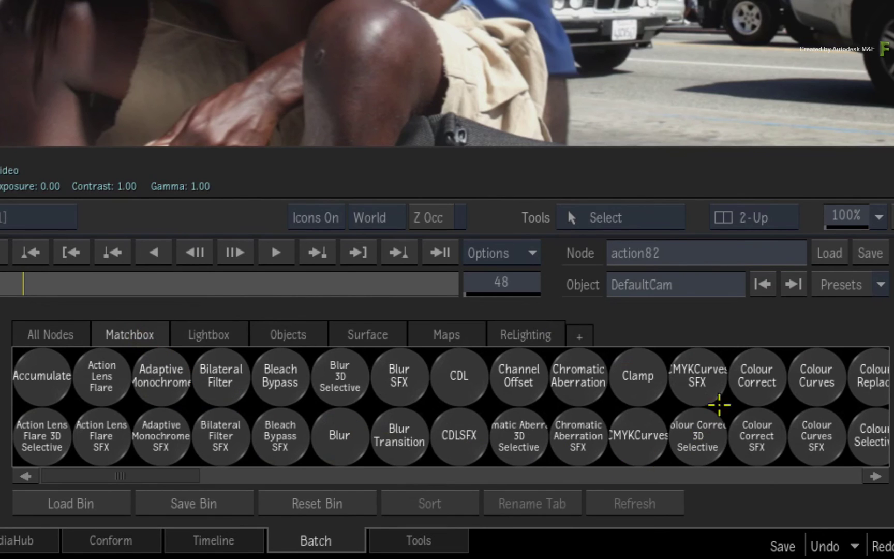
scroll(715, 407, right, 10)
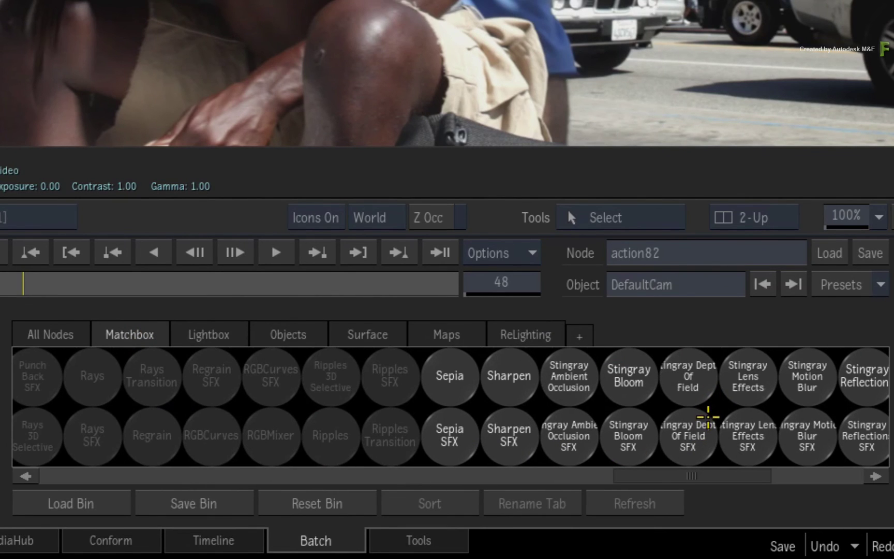
drag(806, 379, 0, 0)
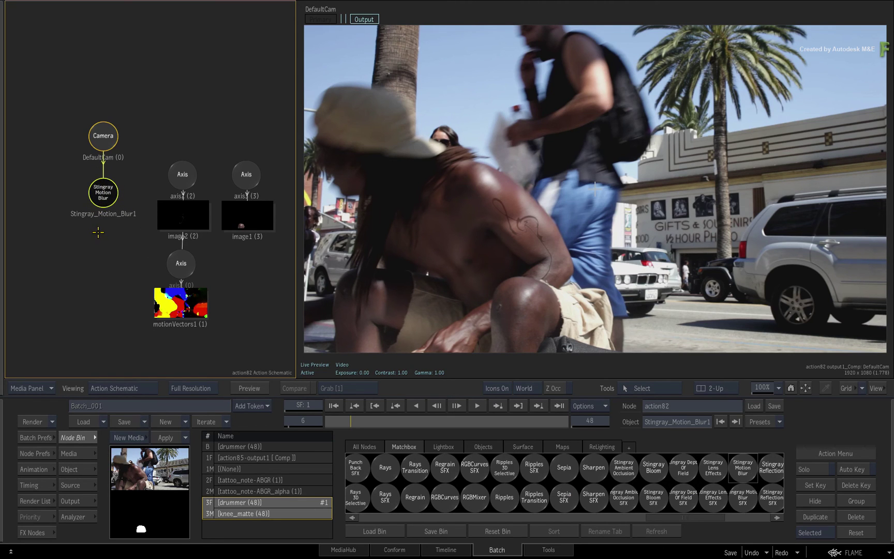
- Set the Exposure Time of Stingray_Motion_Blur1 to 2.00 and scrub through the clip to review the motion blur
double_click(104, 197)
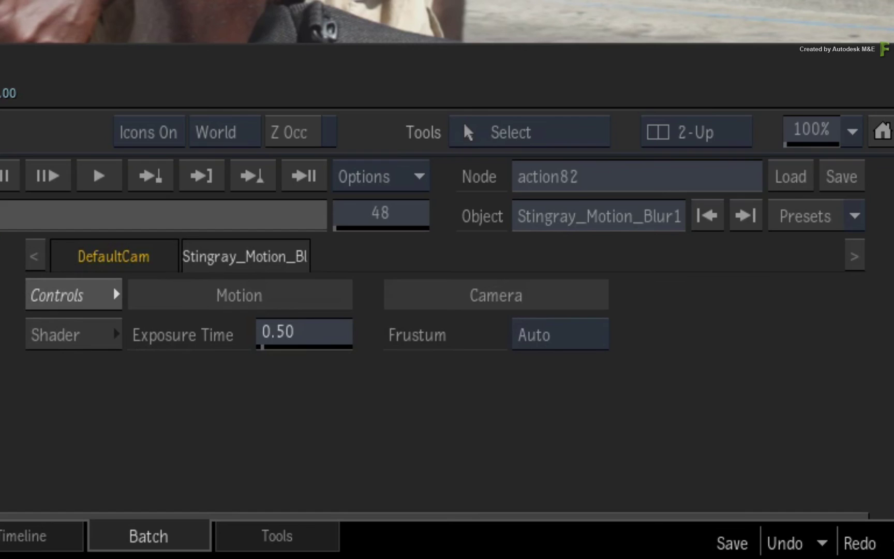
click(308, 336)
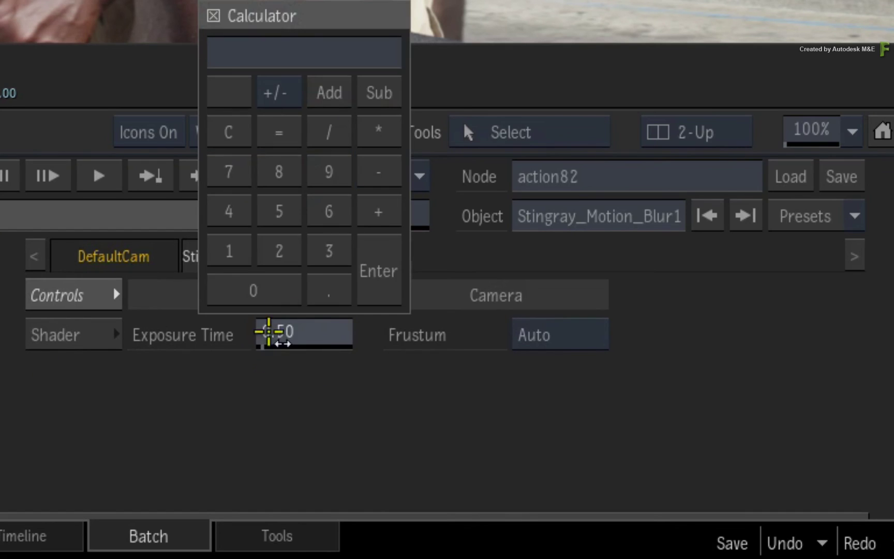
click(290, 253)
click(375, 283)
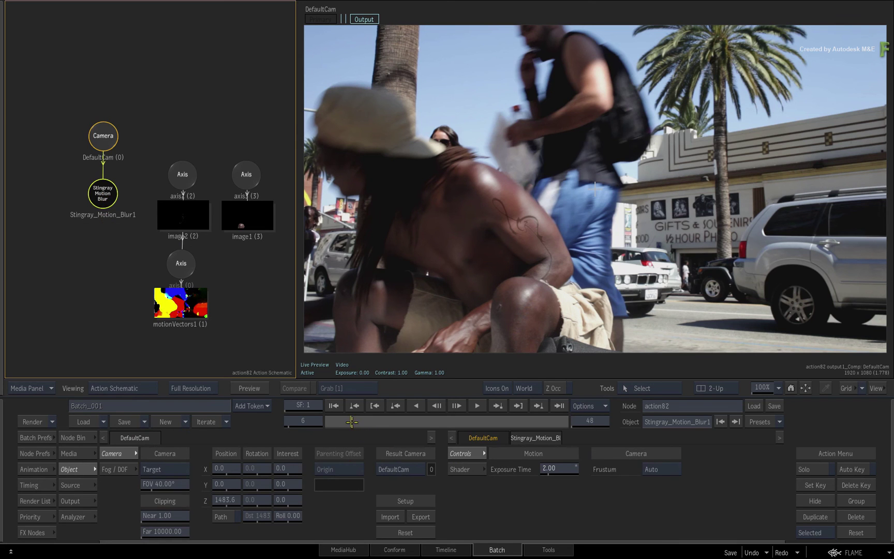
mouse_move(351, 422)
mouse_down()
mouse_move(341, 420)
mouse_move(364, 421)
mouse_up()
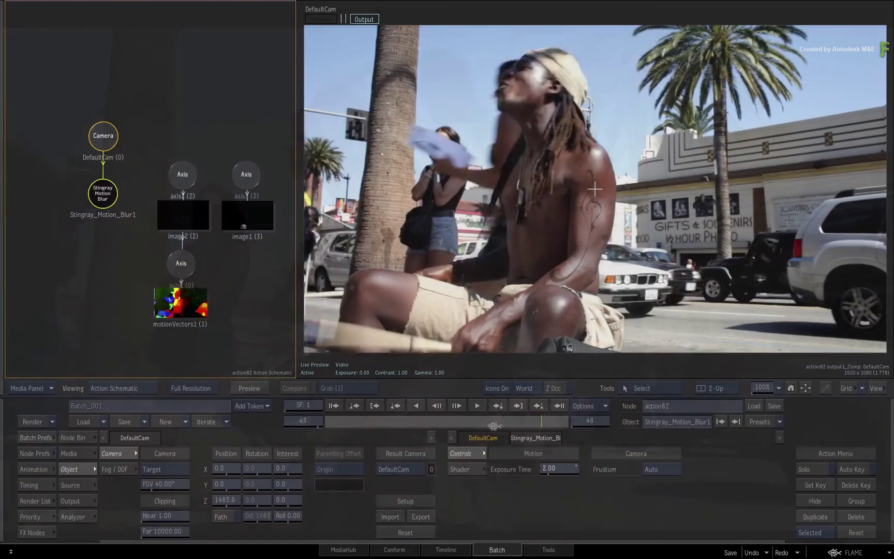
drag(431, 425, 293, 435)
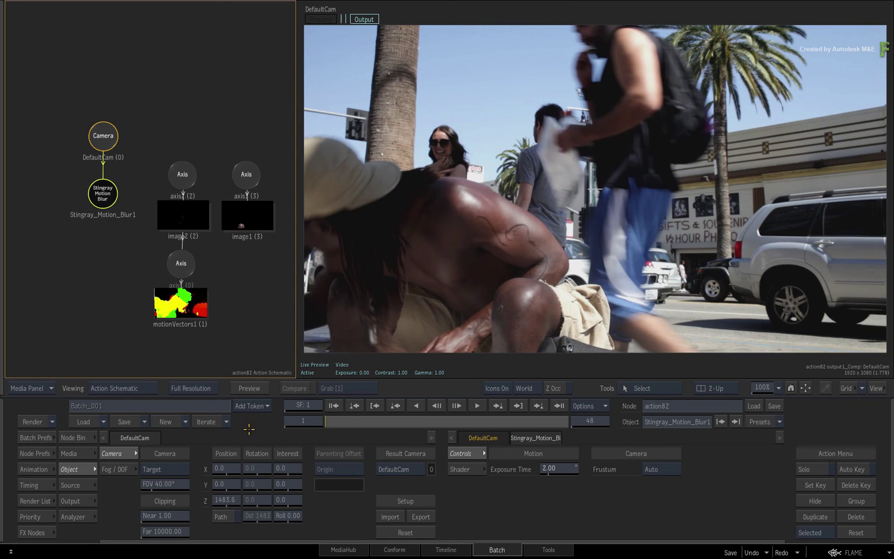